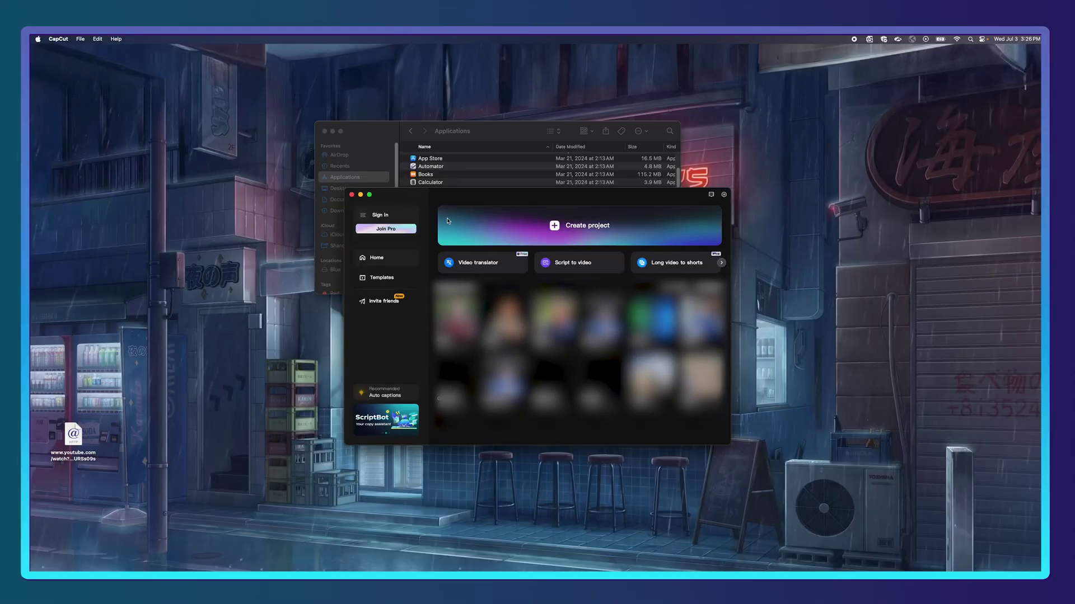
- Start a new project and place the MVI_7133 talking-head clip on the timeline
{"action": "left_click", "coordinate": [535, 227]}
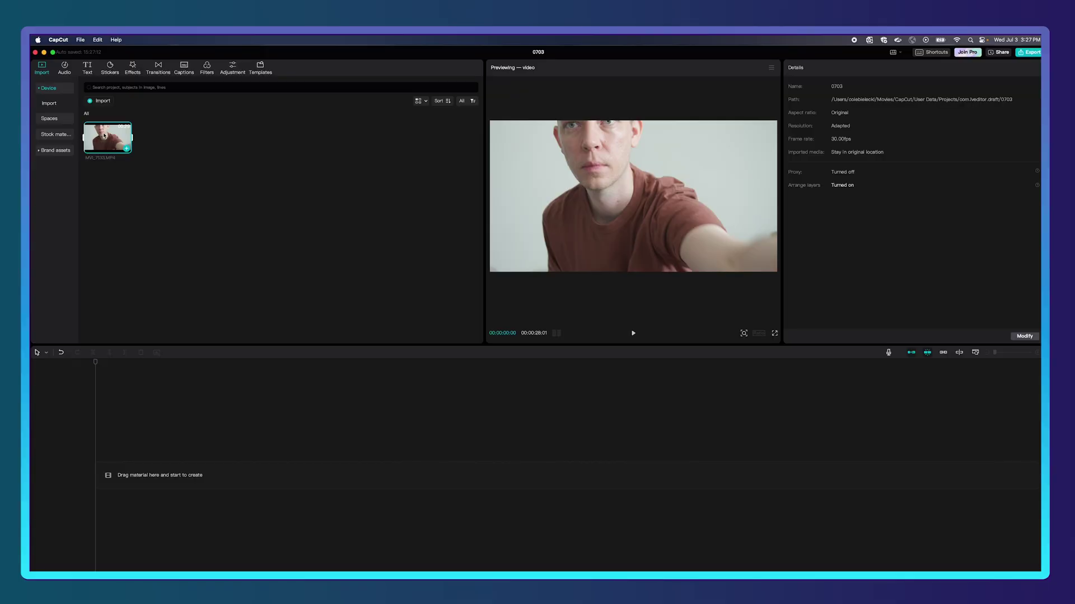
{"action": "left_click_drag", "start_coordinate": [104, 135], "coordinate": [135, 470]}
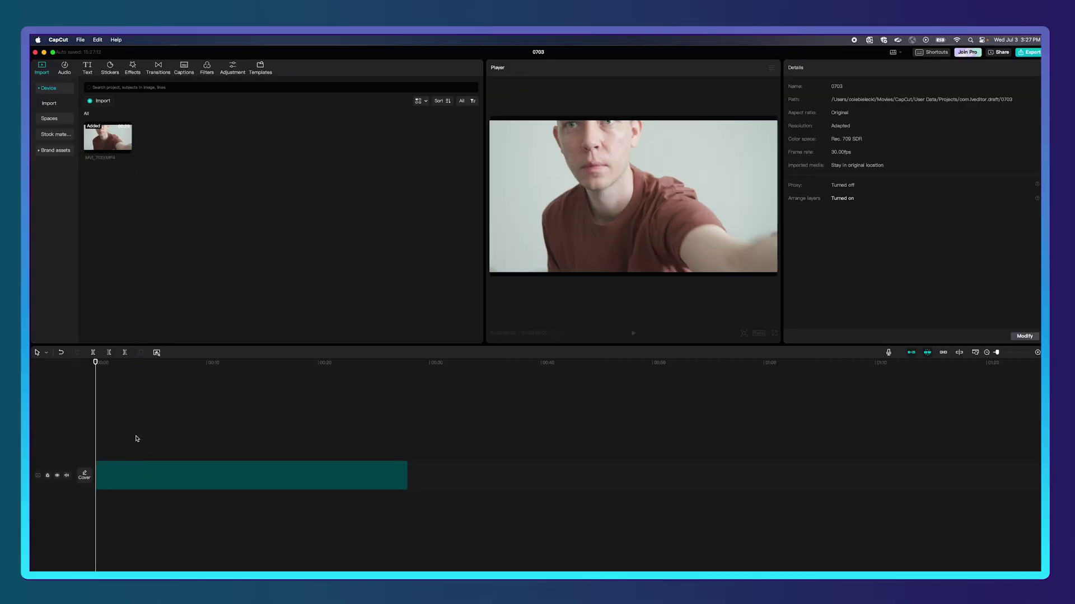
- Give the MVI_7133 clip Contrast 10, Sharpen 4 and Saturation 5
{"action": "left_click", "coordinate": [133, 476]}
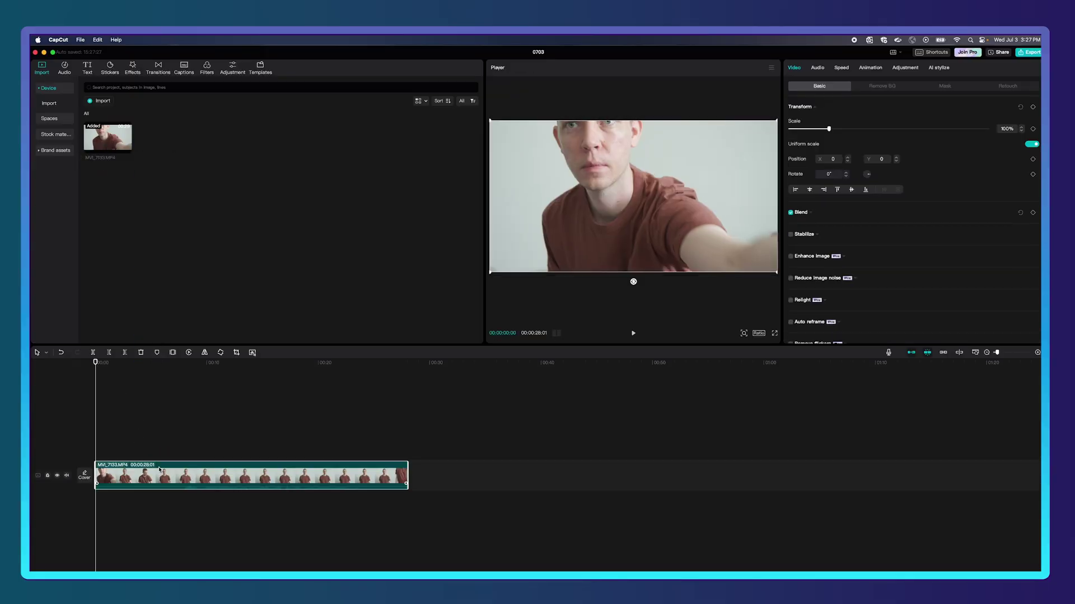
{"action": "left_click", "coordinate": [903, 68]}
{"action": "scroll", "coordinate": [839, 223], "scroll_direction": "down", "scroll_amount": 5}
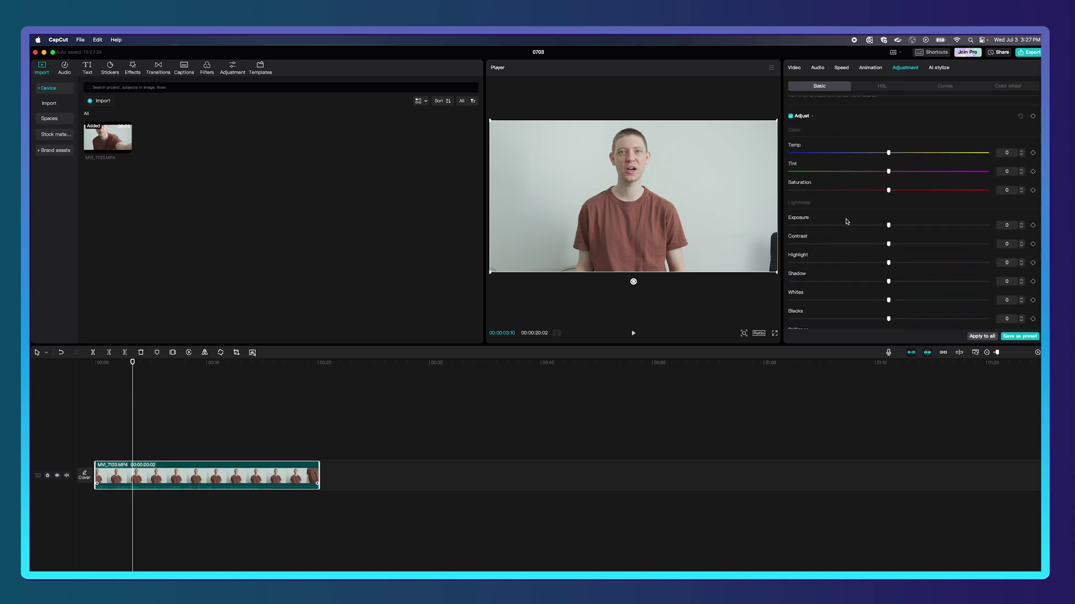
{"action": "left_click_drag", "start_coordinate": [889, 244], "coordinate": [907, 244]}
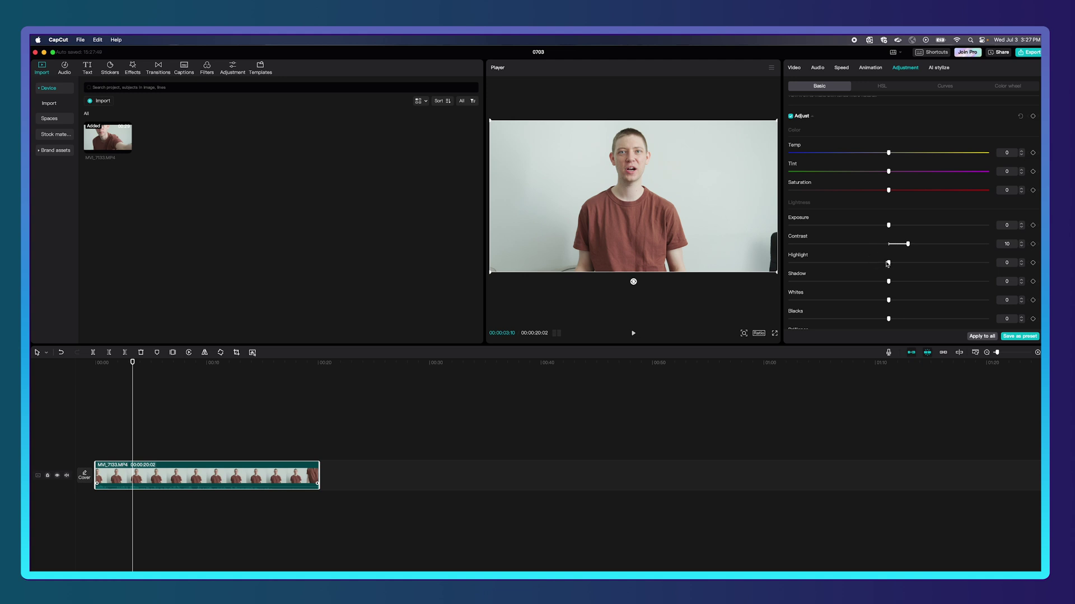
{"action": "scroll", "coordinate": [884, 265], "scroll_direction": "down", "scroll_amount": 2}
{"action": "scroll", "coordinate": [883, 265], "scroll_direction": "down", "scroll_amount": 5}
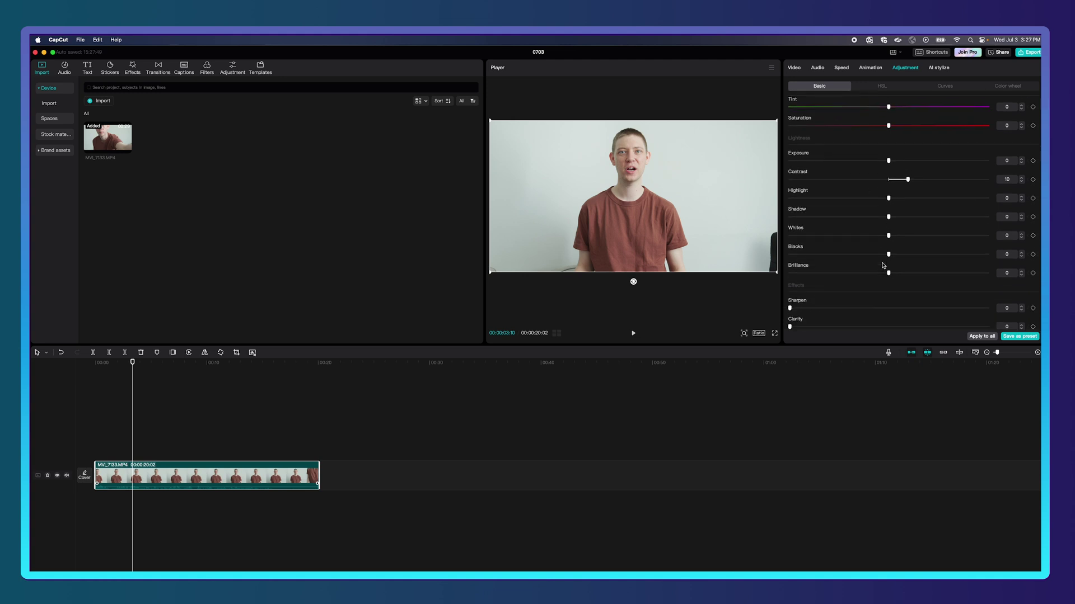
{"action": "left_click_drag", "start_coordinate": [790, 251], "coordinate": [797, 250]}
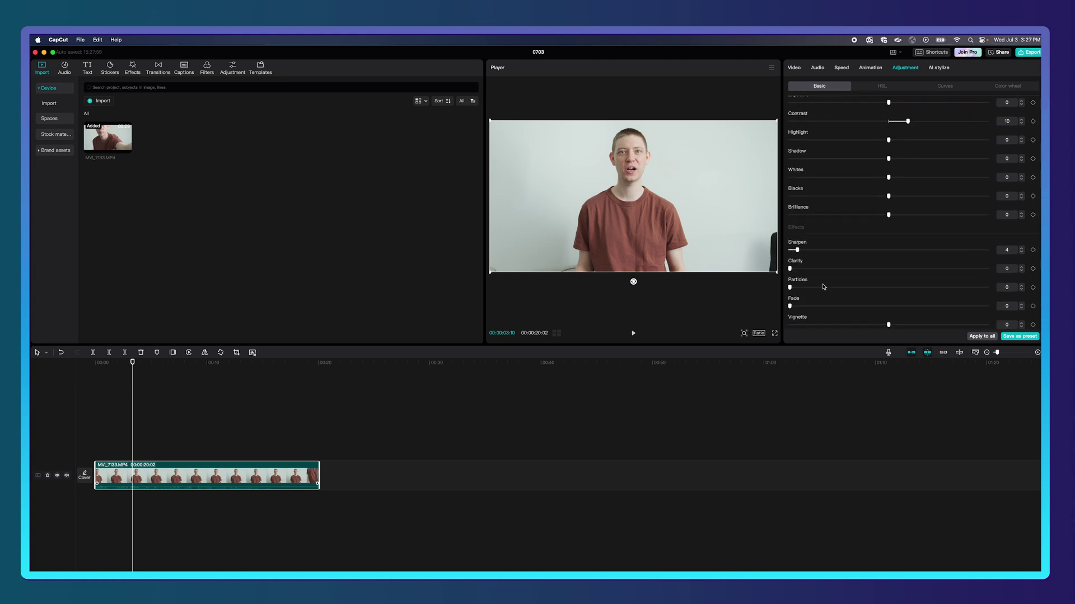
{"action": "scroll", "coordinate": [842, 221], "scroll_direction": "up", "scroll_amount": 4}
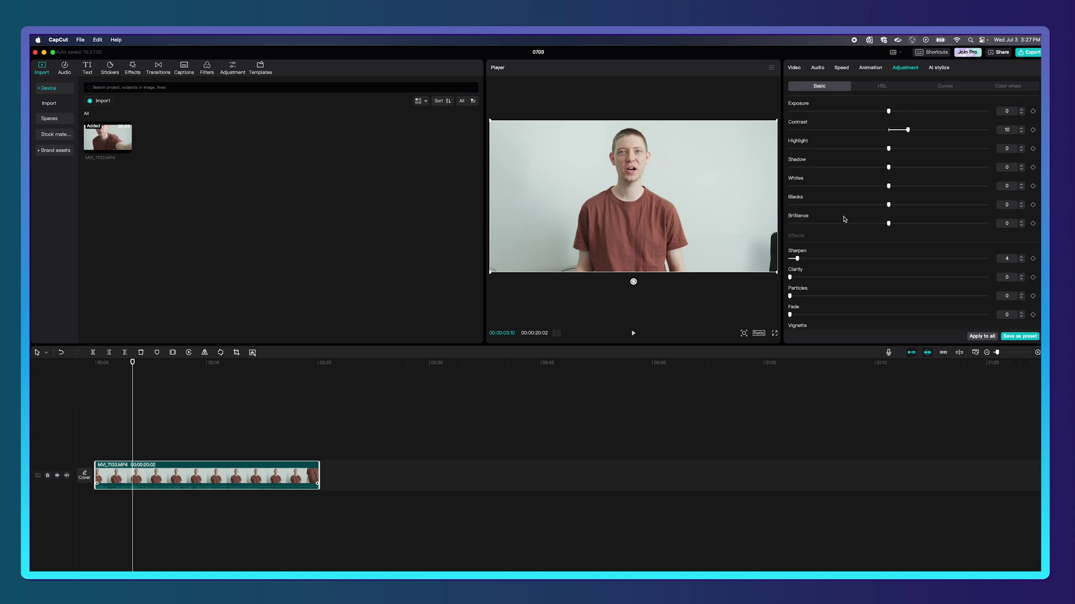
{"action": "left_click_drag", "start_coordinate": [889, 143], "coordinate": [898, 144]}
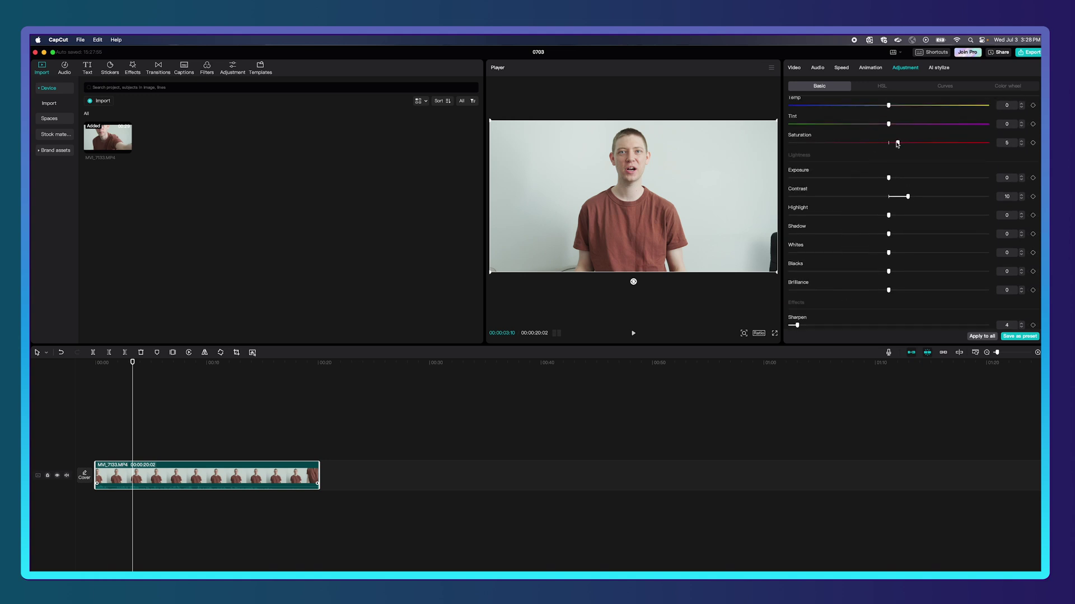
- Turn on Auto removal under Remove BG to cut the speaker out of the background
{"action": "left_click", "coordinate": [797, 69]}
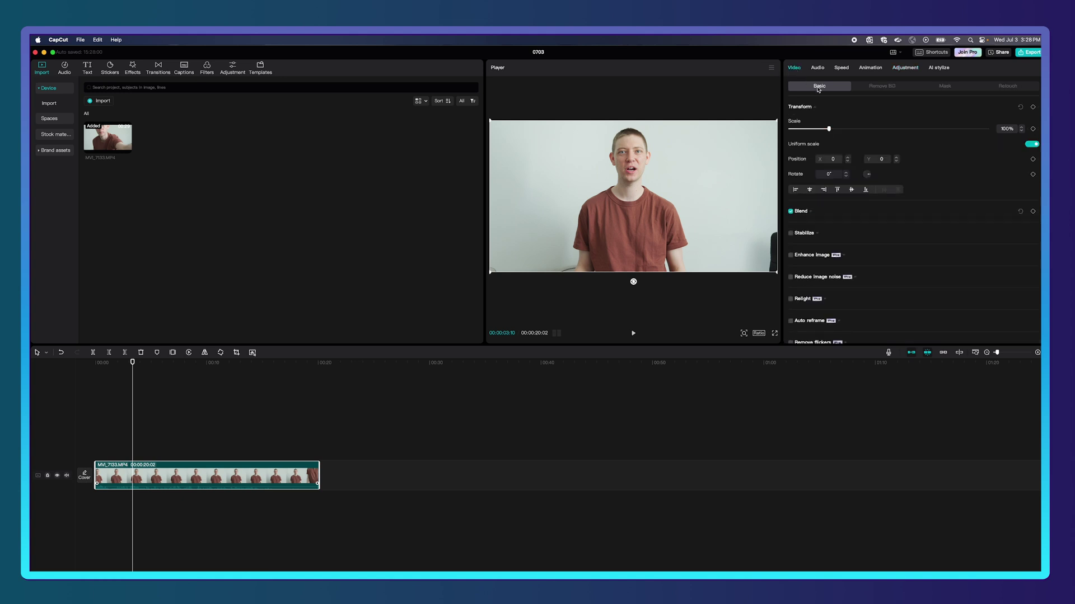
{"action": "left_click", "coordinate": [870, 88]}
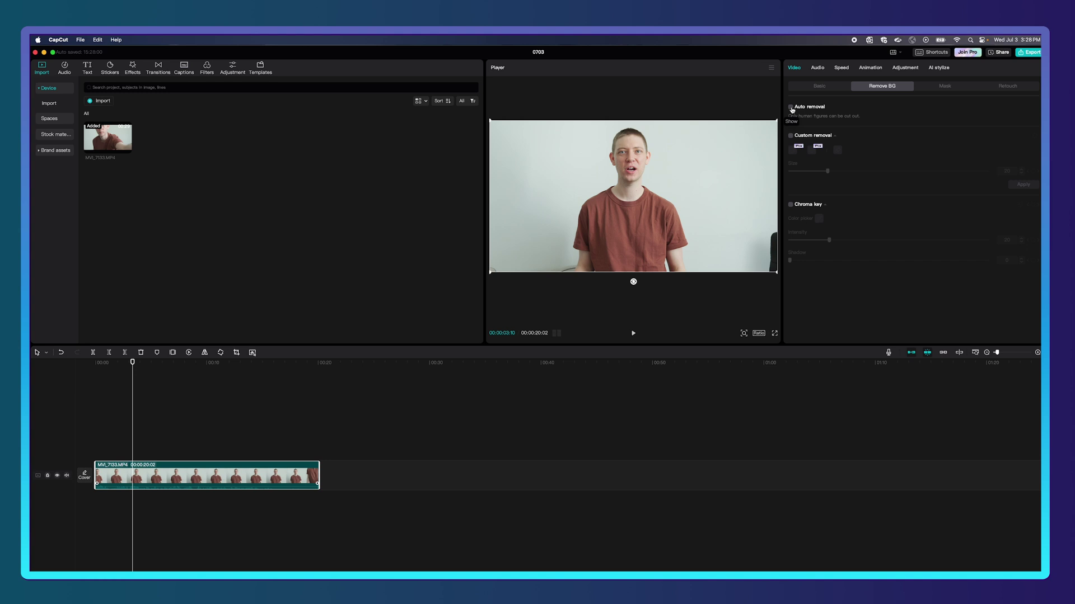
{"action": "left_click", "coordinate": [791, 107]}
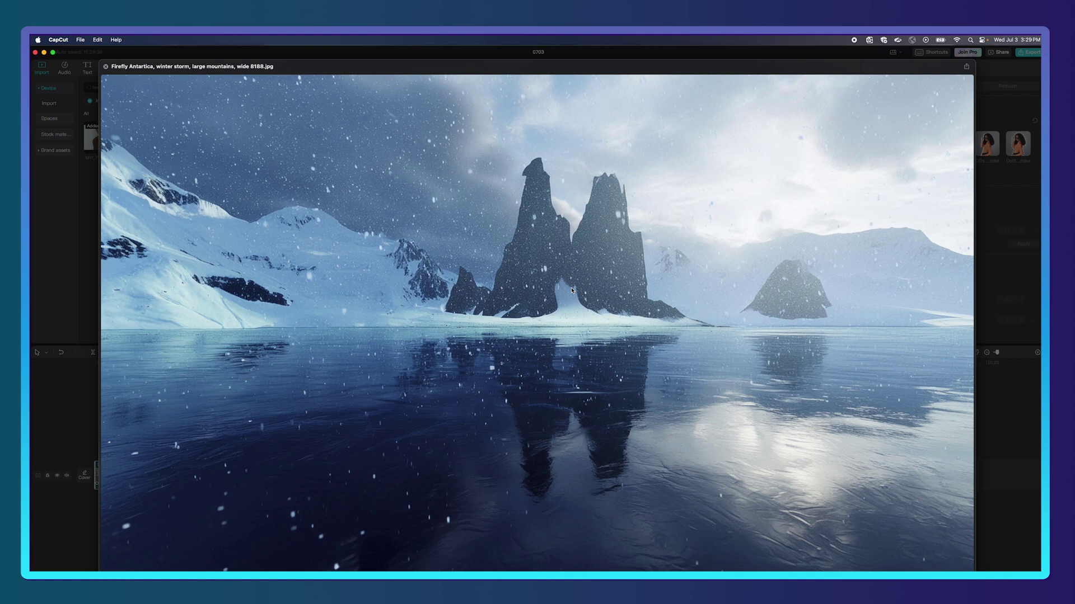
- Preview the imported Firefly backgrounds full screen through to the jungle cafe, then close the preview
{"action": "key", "text": "Right"}
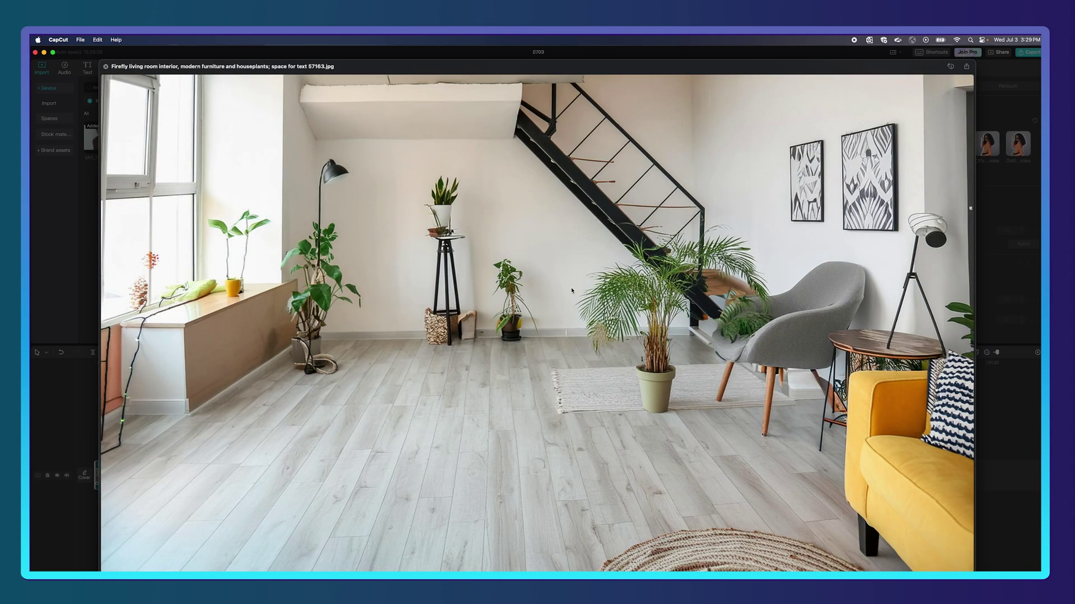
{"action": "key", "text": "Right"}
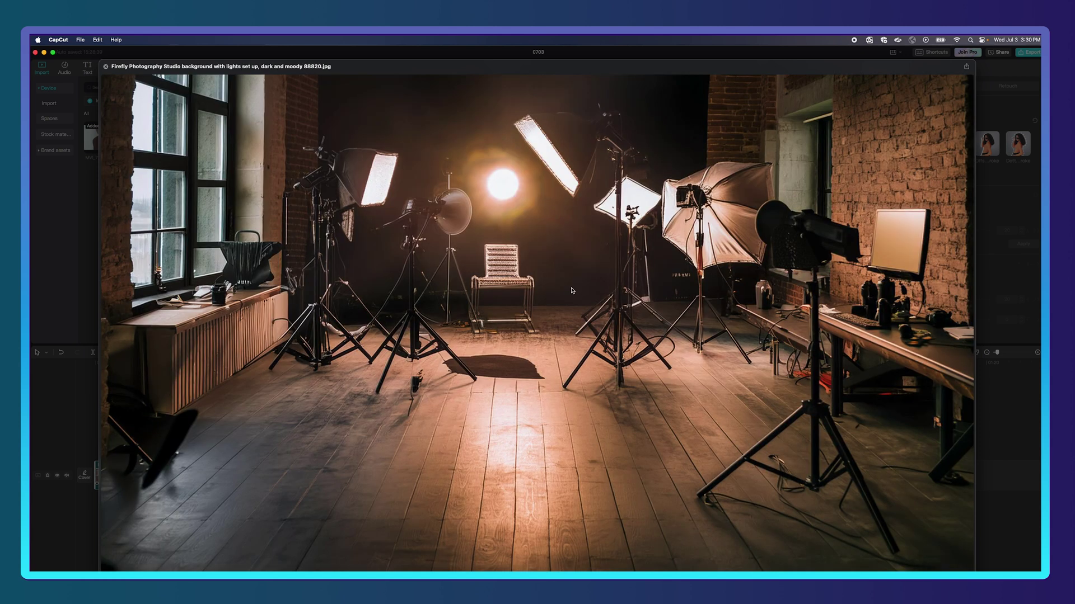
{"action": "key", "text": "Right"}
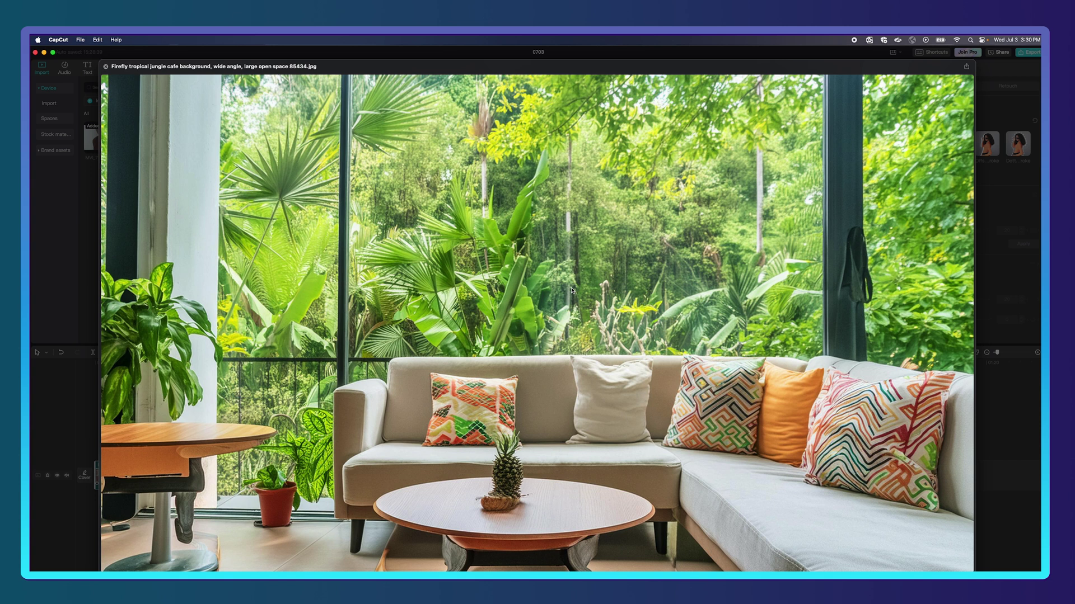
{"action": "key", "text": "space"}
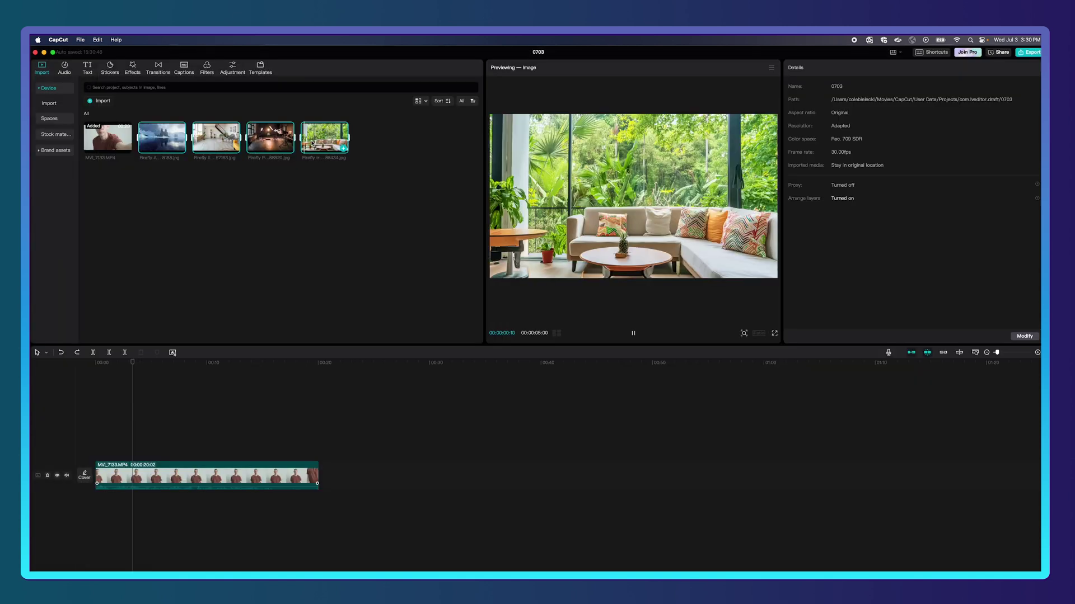
- Place the four background images on the timeline with the speaker clip on a track above
{"action": "left_click_drag", "start_coordinate": [153, 145], "coordinate": [94, 452]}
{"action": "left_click", "coordinate": [171, 421]}
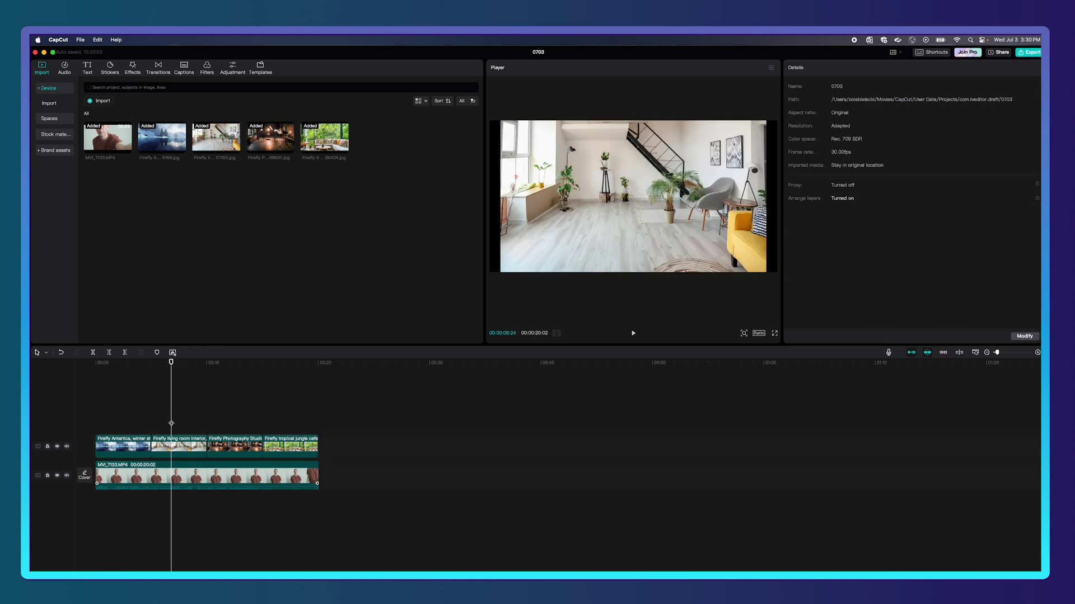
{"action": "left_click_drag", "start_coordinate": [178, 369], "coordinate": [110, 387]}
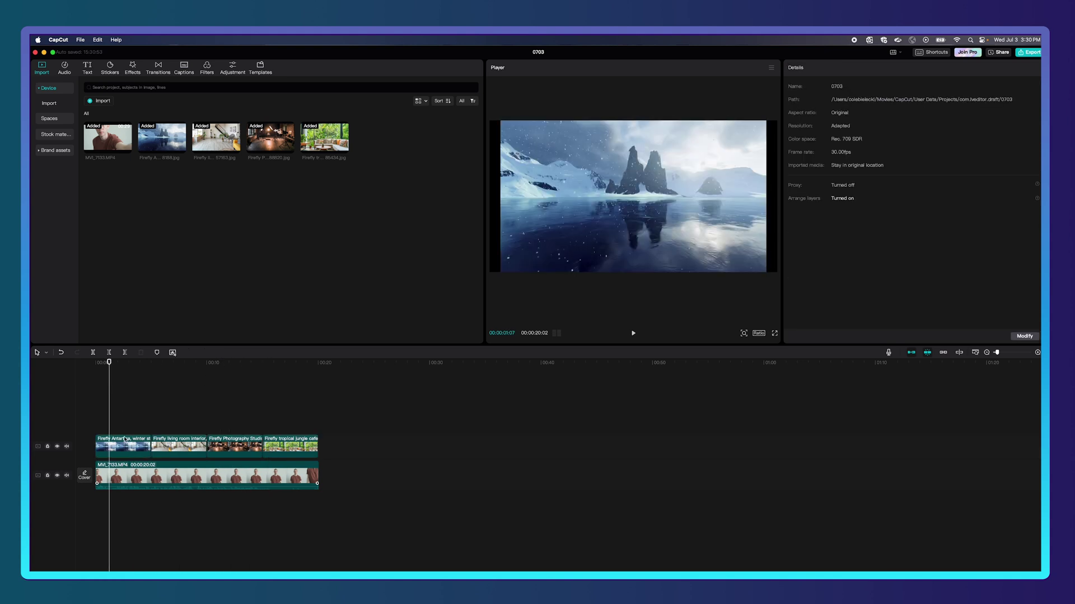
{"action": "left_click", "coordinate": [127, 474]}
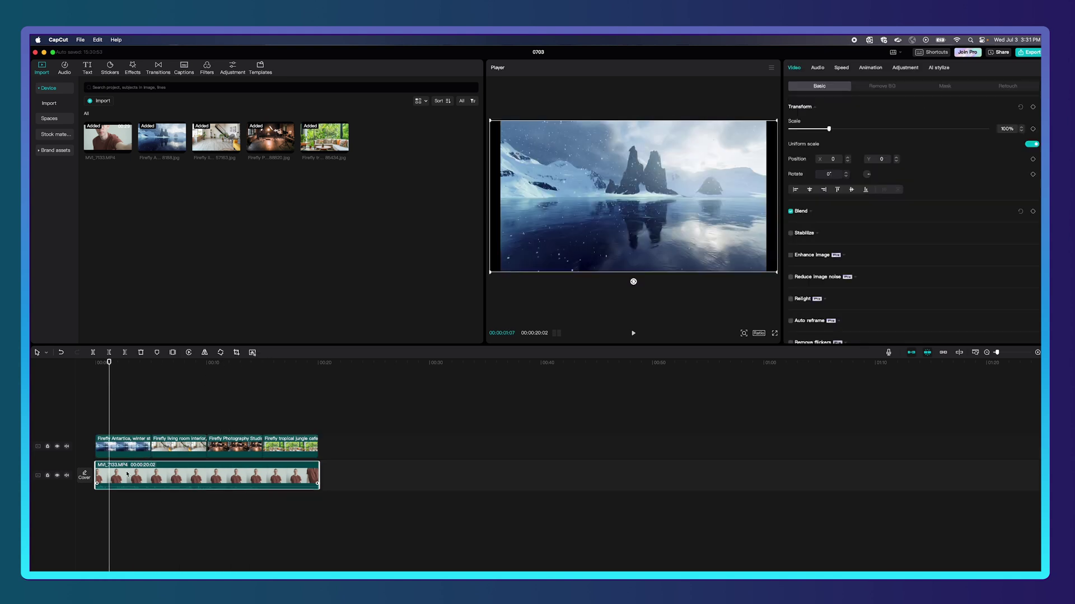
{"action": "left_click_drag", "start_coordinate": [127, 475], "coordinate": [116, 418]}
{"action": "left_click", "coordinate": [140, 362]}
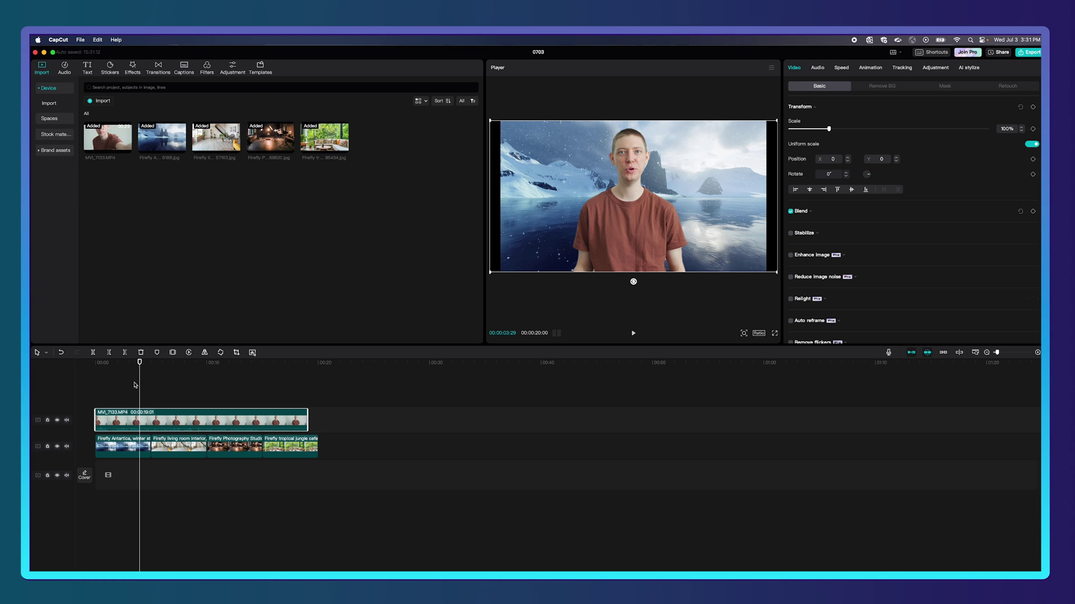
- Scale the Antarctica background to 108% to fill the frame, then go through the other three backgrounds
{"action": "left_click", "coordinate": [134, 452]}
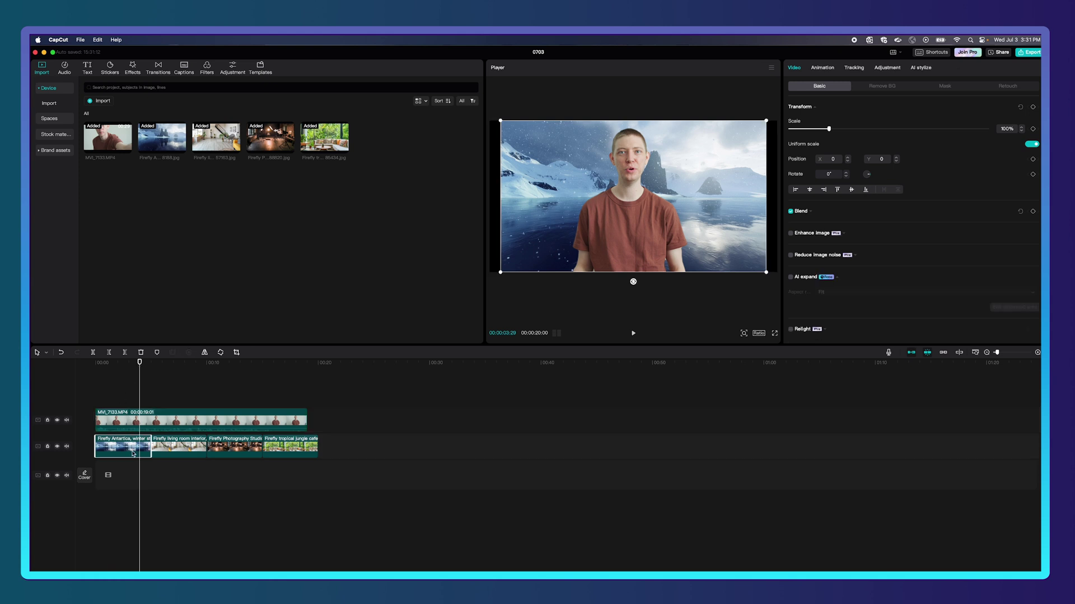
{"action": "left_click_drag", "start_coordinate": [768, 121], "coordinate": [777, 114]}
{"action": "left_click", "coordinate": [175, 445]}
{"action": "left_click", "coordinate": [190, 369]}
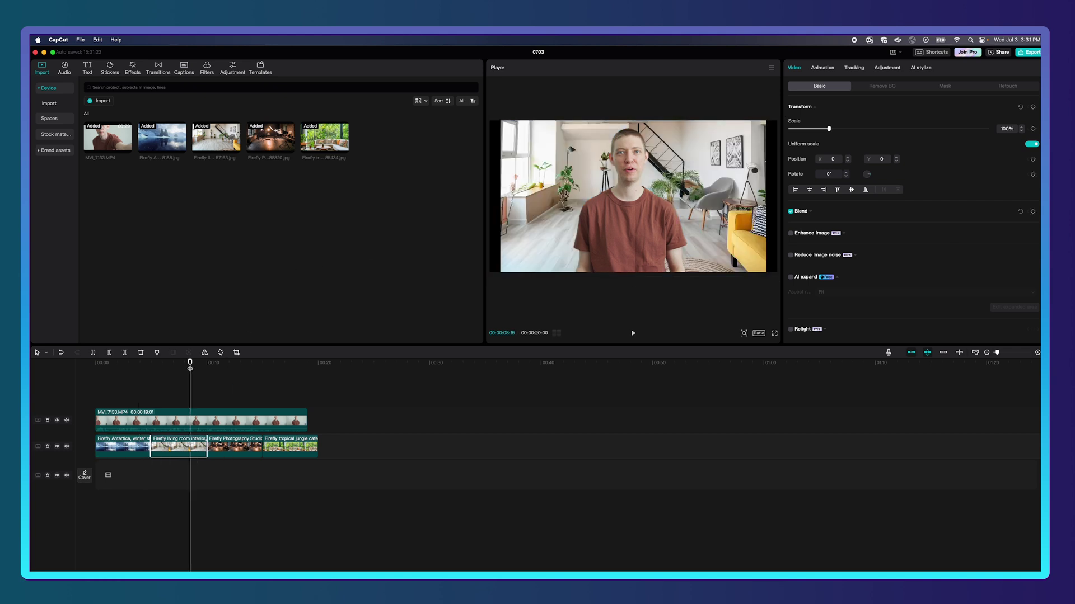
{"action": "left_click", "coordinate": [235, 446]}
{"action": "left_click", "coordinate": [289, 446]}
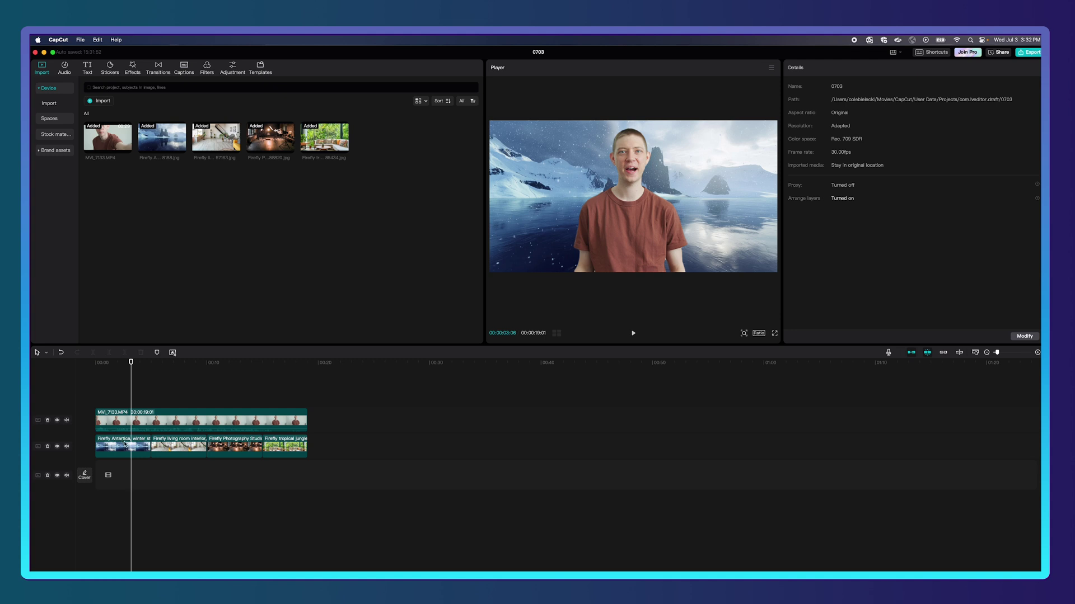
- Search effects for 'blur' and add the Blur effect on a track above the backgrounds
{"action": "left_click", "coordinate": [132, 67]}
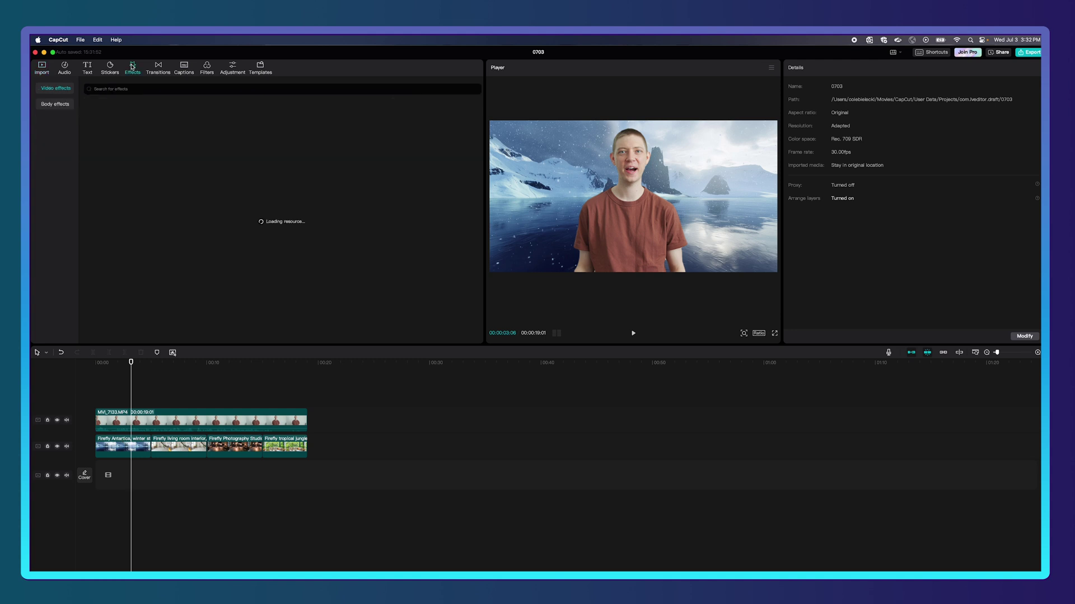
{"action": "left_click", "coordinate": [113, 88]}
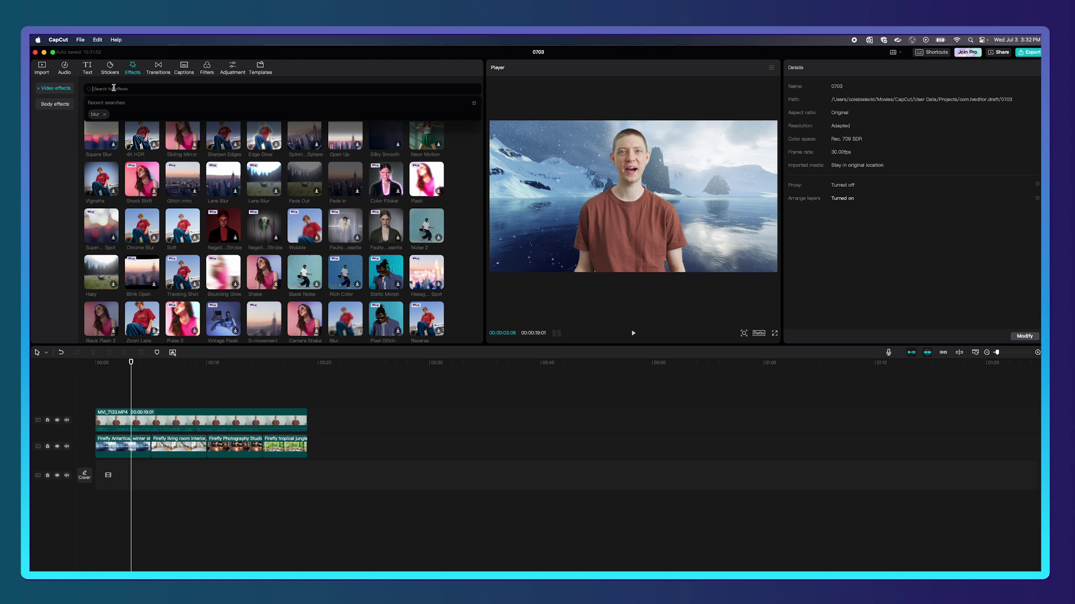
{"action": "type", "text": "blur"}
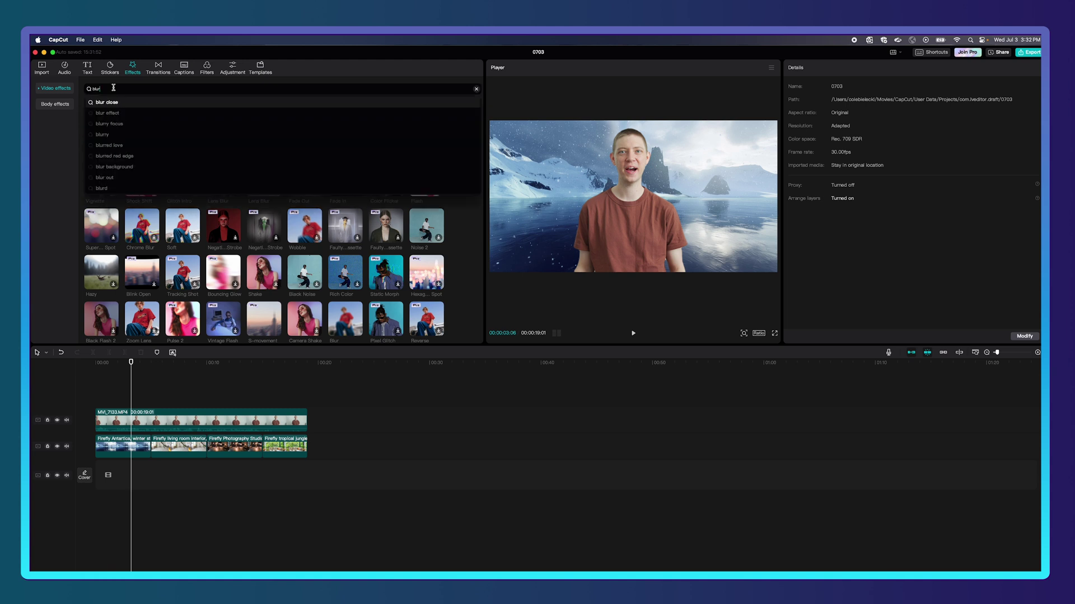
{"action": "key", "text": "Return"}
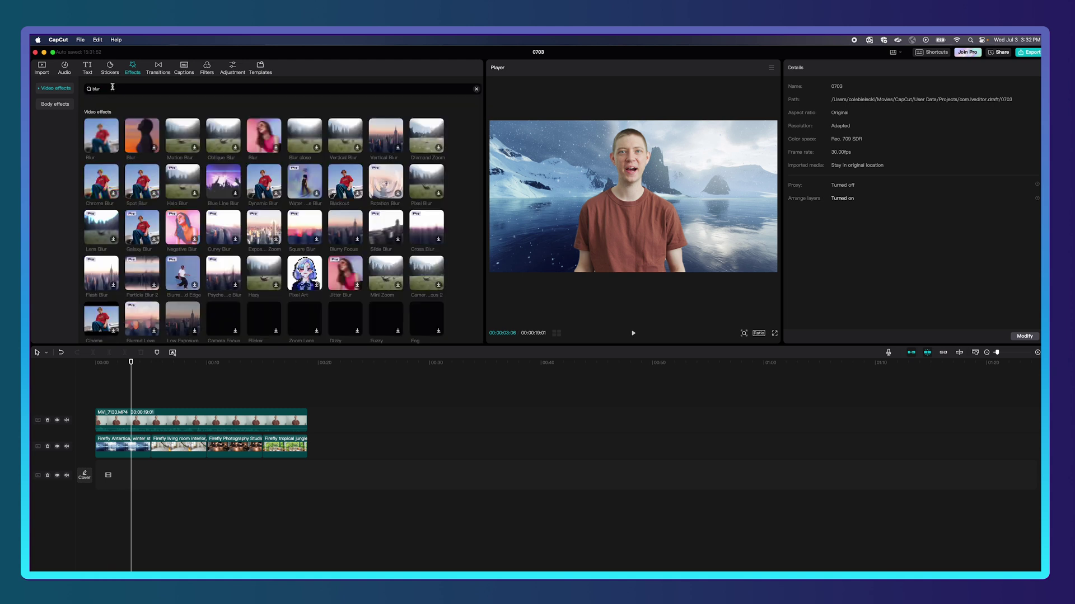
{"action": "mouse_move", "coordinate": [112, 137]}
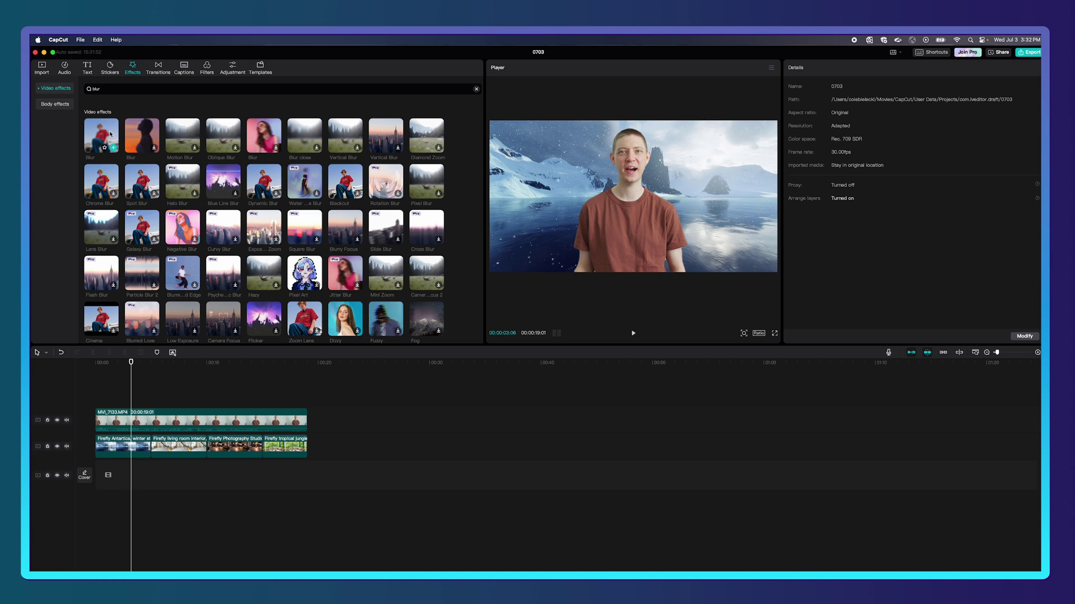
{"action": "left_click_drag", "start_coordinate": [108, 132], "coordinate": [96, 435]}
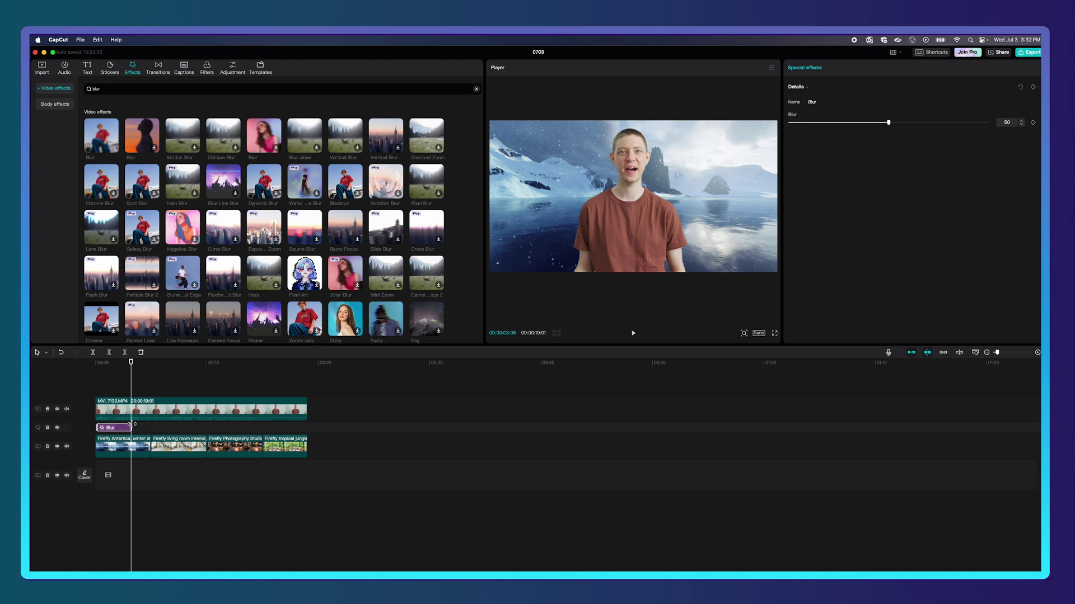
- Stretch the Blur effect over the full video, lower its strength to 10, and preview each background
{"action": "left_click_drag", "start_coordinate": [132, 425], "coordinate": [308, 425]}
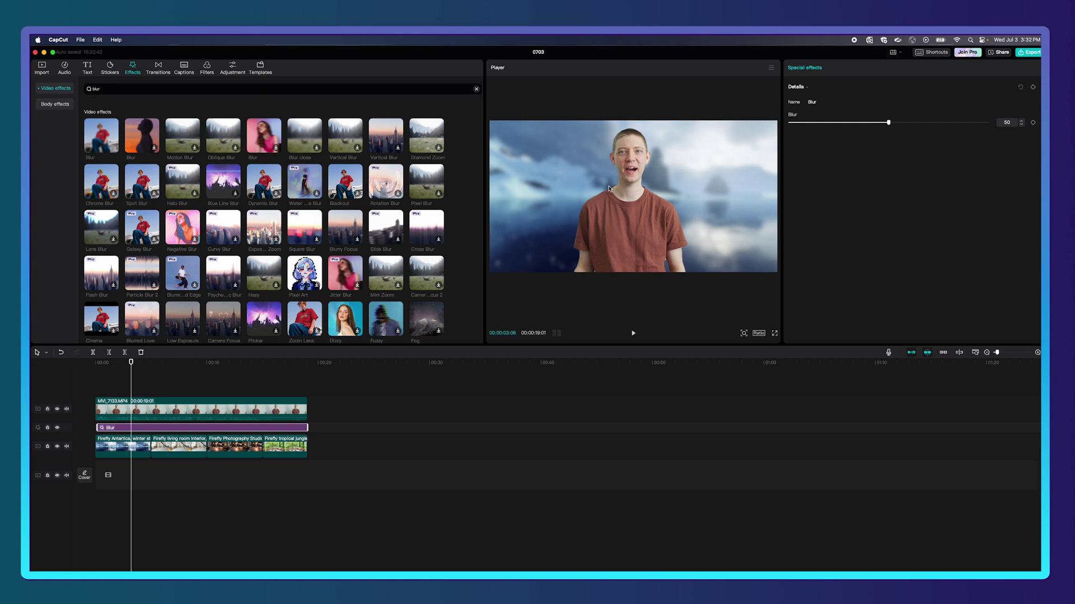
{"action": "left_click_drag", "start_coordinate": [888, 123], "coordinate": [809, 127]}
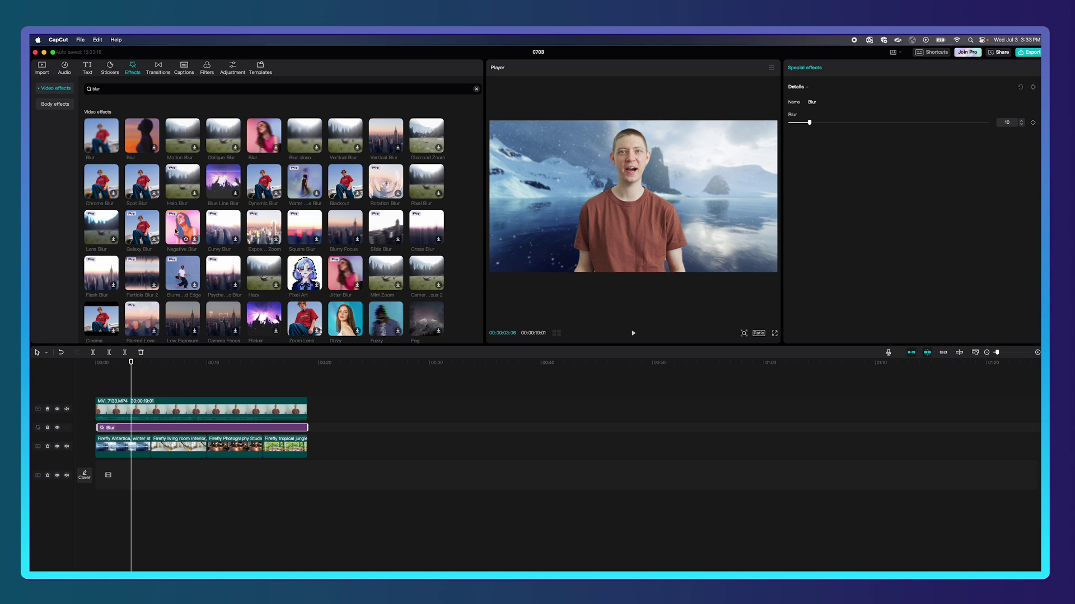
{"action": "left_click", "coordinate": [167, 366]}
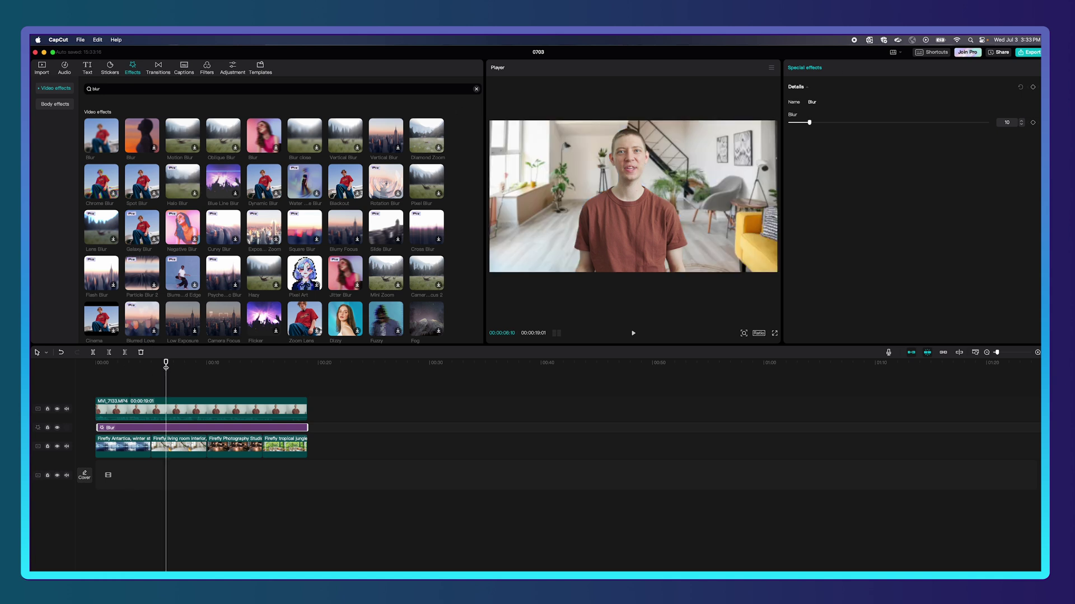
{"action": "left_click", "coordinate": [231, 365]}
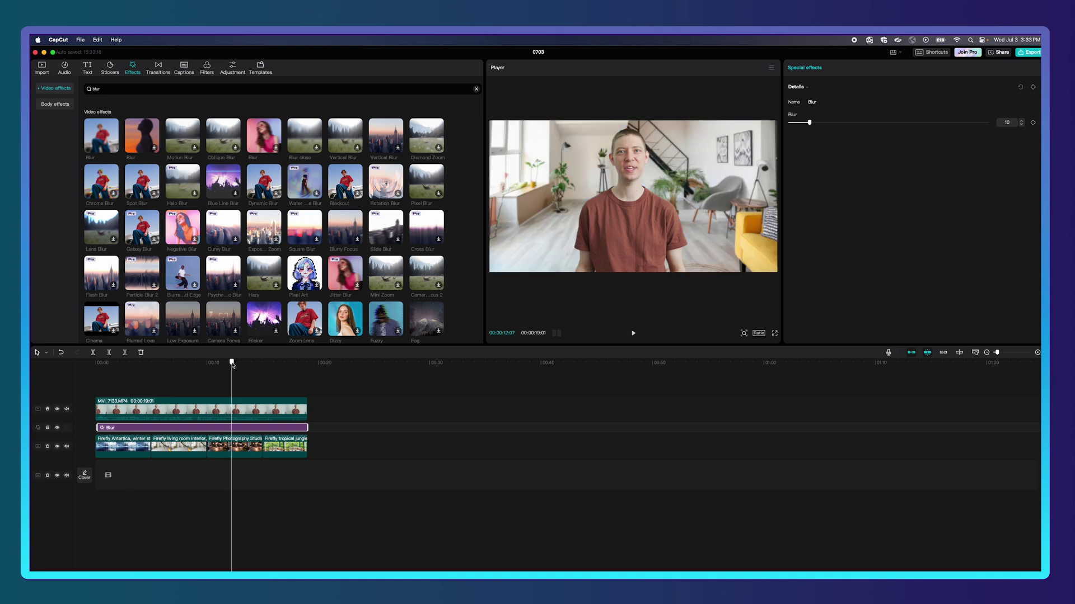
{"action": "left_click", "coordinate": [276, 366]}
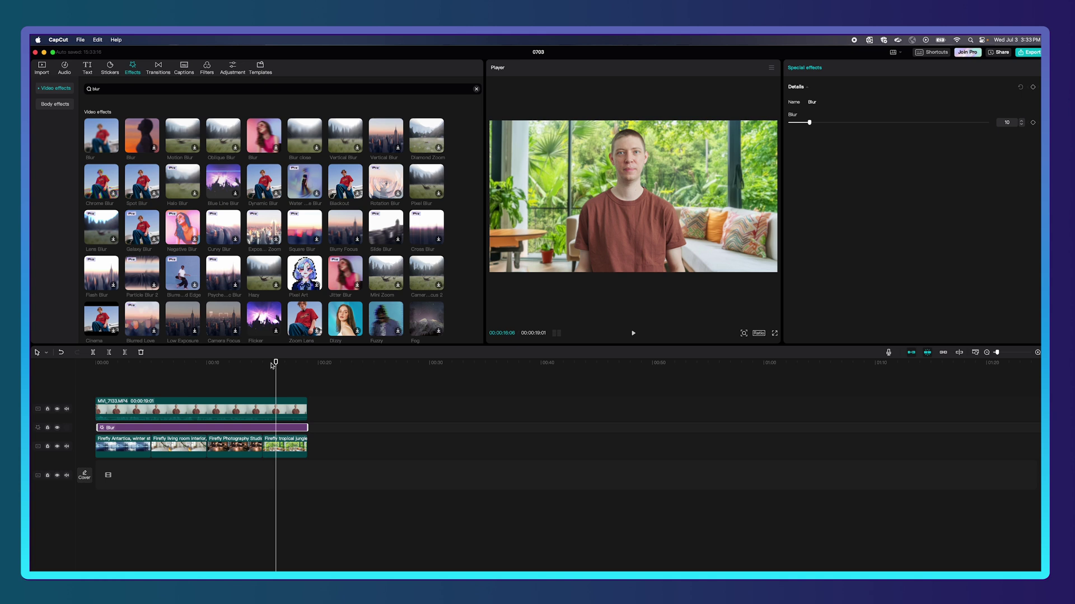
{"action": "left_click", "coordinate": [133, 367]}
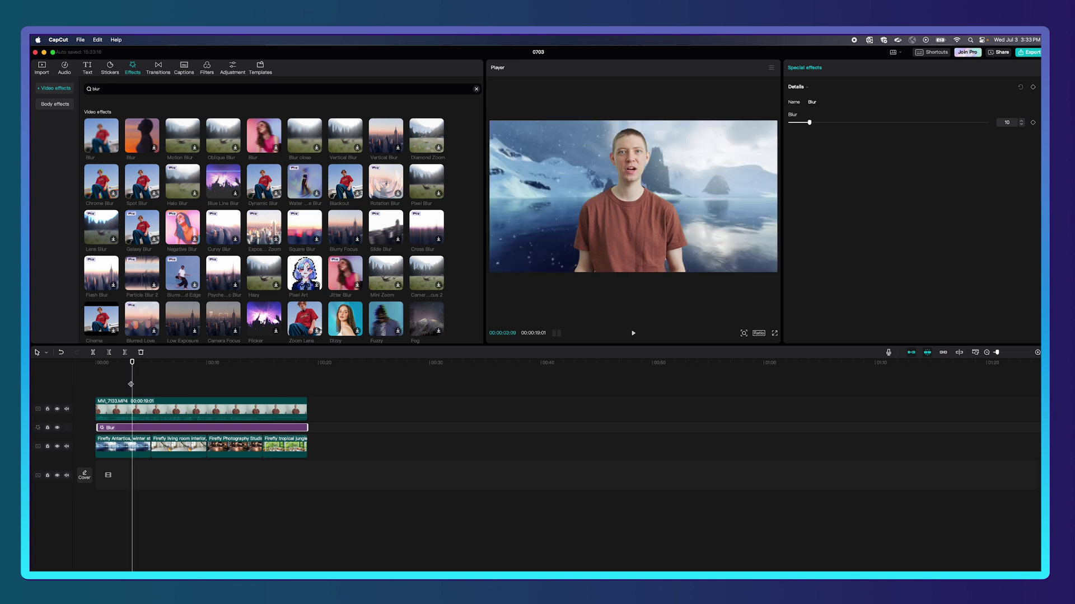
{"action": "left_click", "coordinate": [118, 445]}
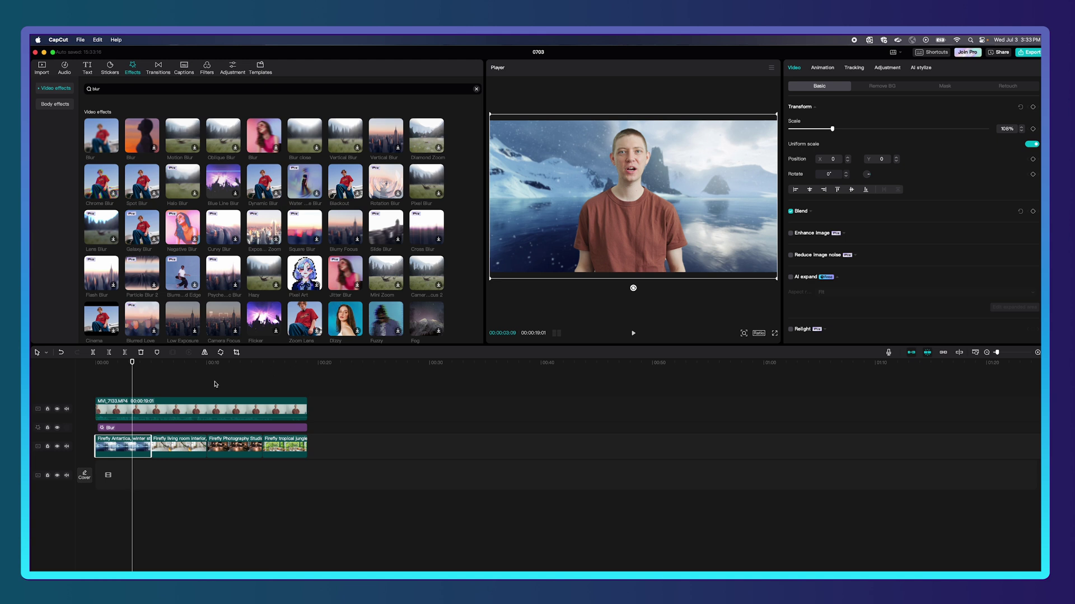
- Lower the exposure slightly on the Antarctica and living-room backgrounds
{"action": "left_click", "coordinate": [888, 69]}
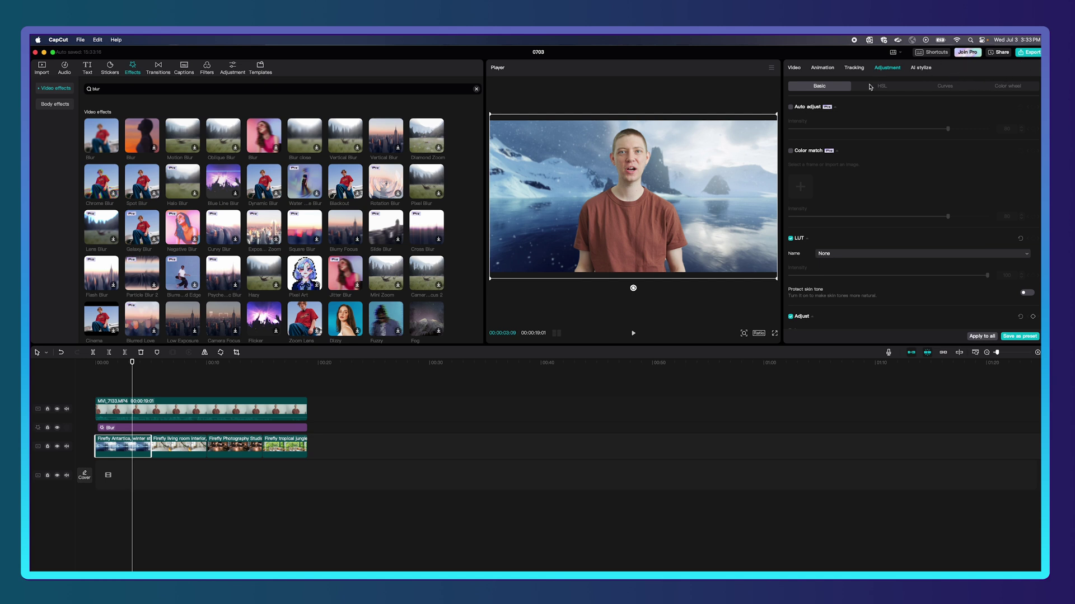
{"action": "scroll", "coordinate": [819, 201], "scroll_direction": "down", "scroll_amount": 3}
{"action": "scroll", "coordinate": [820, 200], "scroll_direction": "down", "scroll_amount": 4}
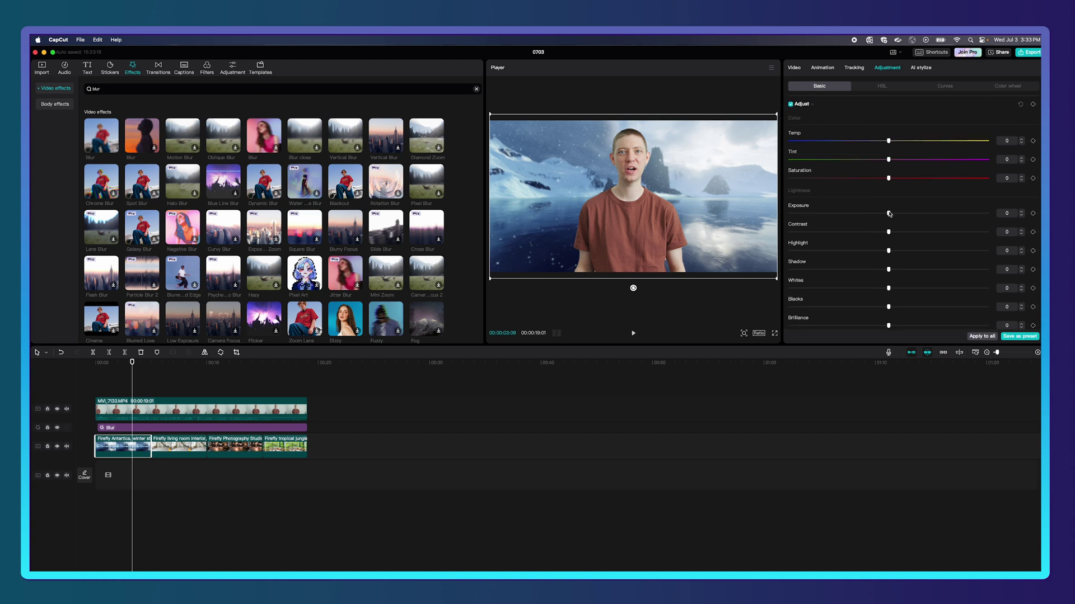
{"action": "left_click_drag", "start_coordinate": [889, 214], "coordinate": [867, 216]}
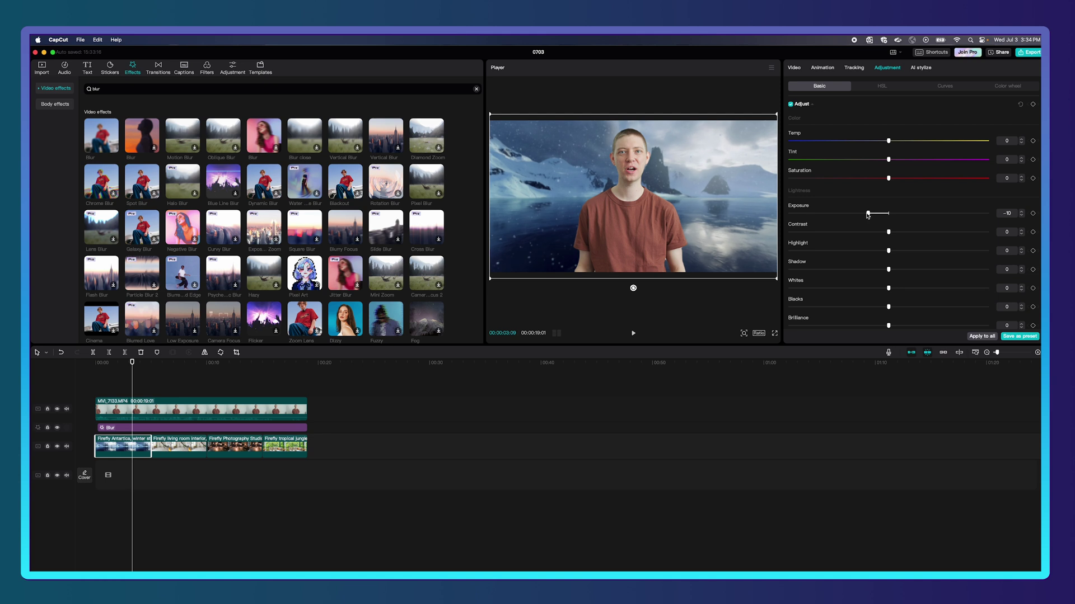
{"action": "left_click", "coordinate": [177, 446]}
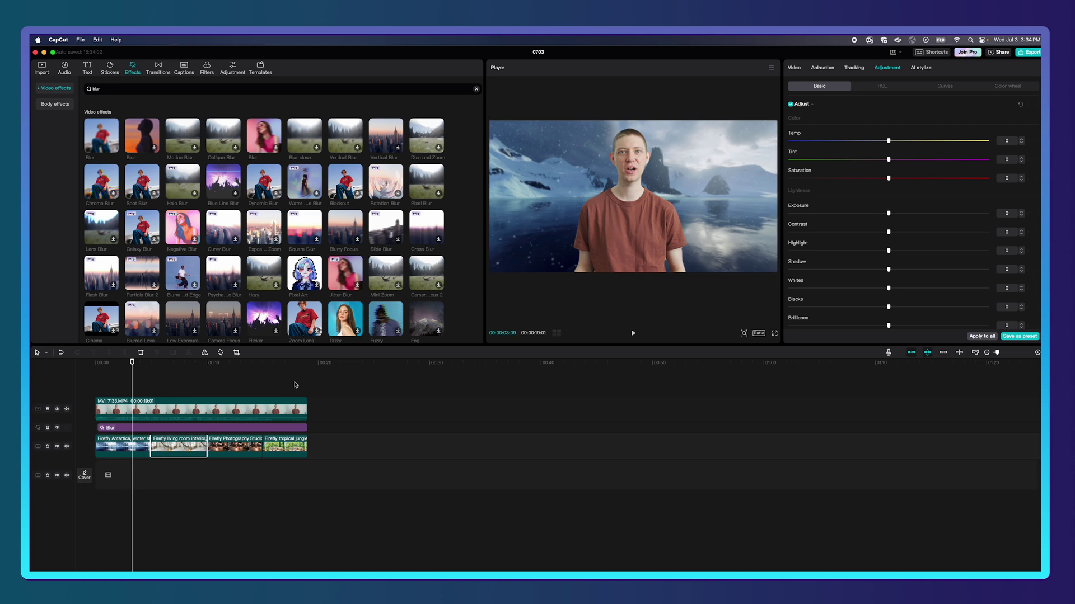
{"action": "left_click", "coordinate": [178, 367]}
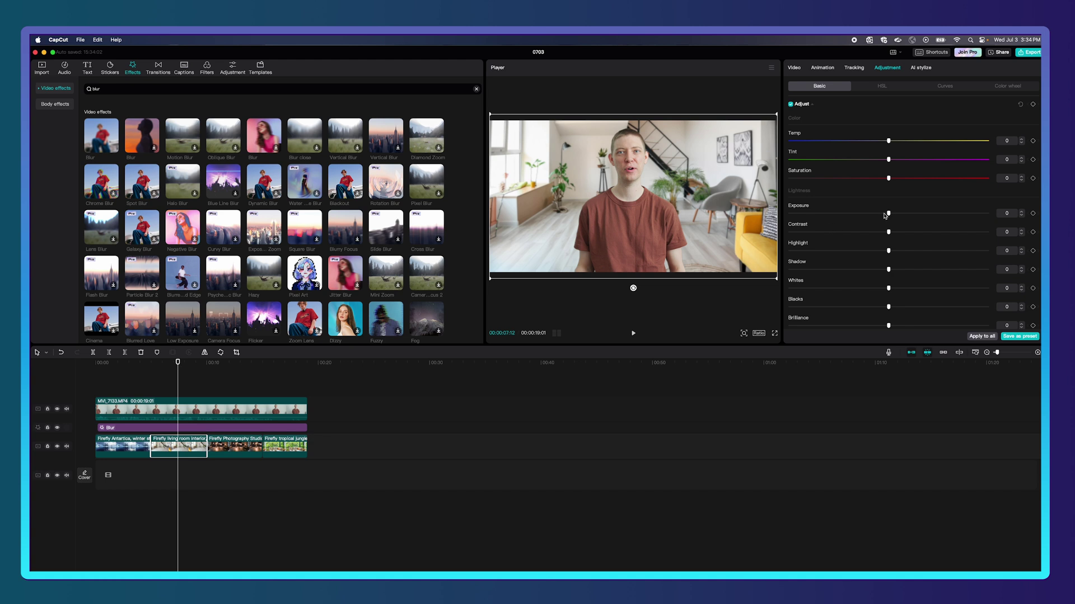
{"action": "left_click_drag", "start_coordinate": [881, 214], "coordinate": [878, 215]}
- Lower the photo-studio exposure to -8 and the jungle cafe exposure to -7
{"action": "left_click", "coordinate": [235, 363]}
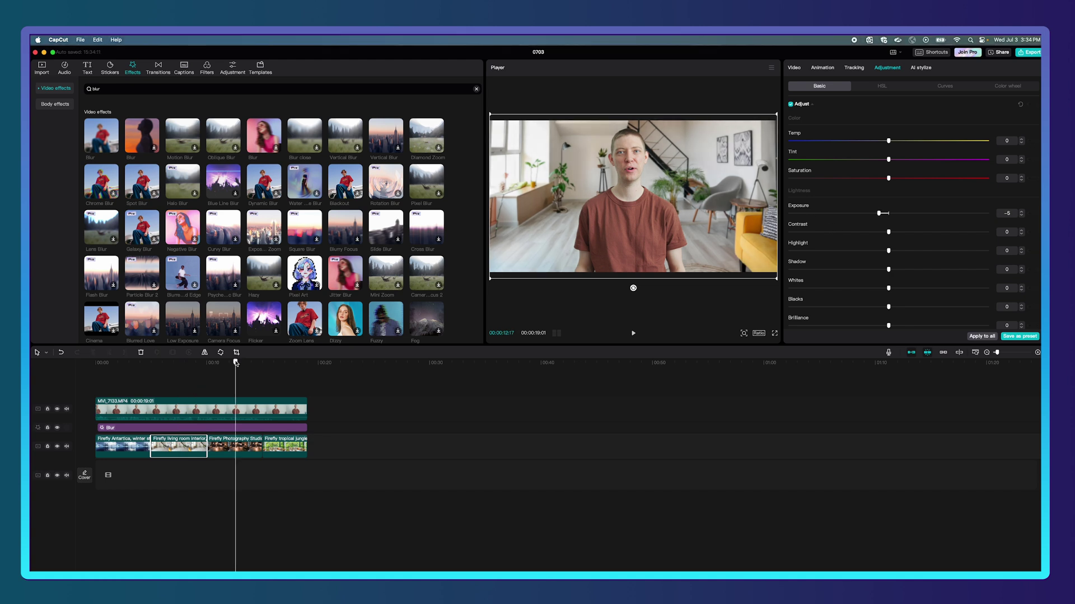
{"action": "left_click", "coordinate": [234, 445]}
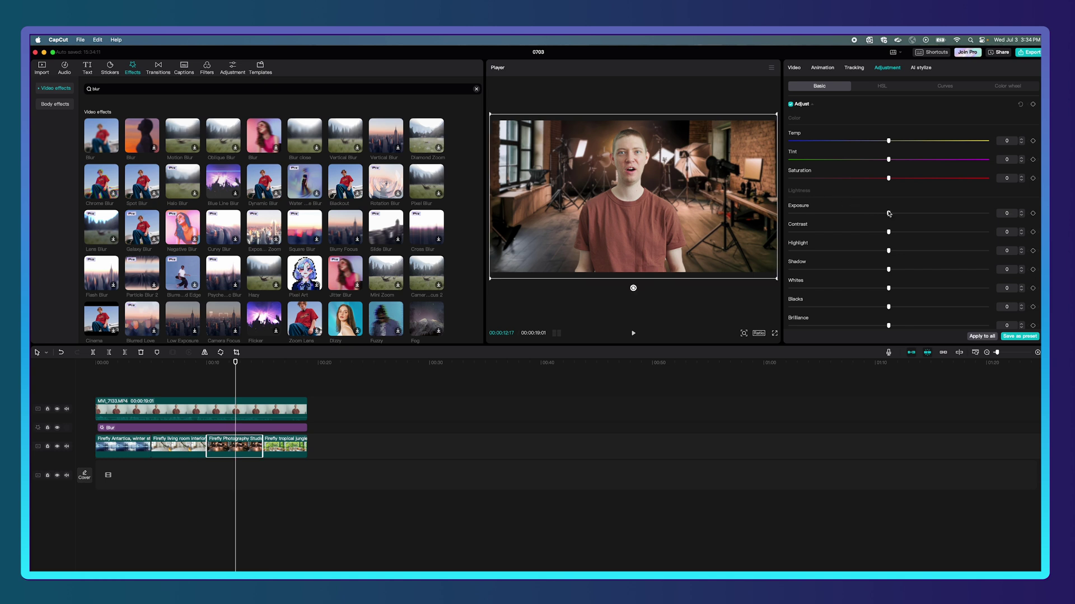
{"action": "left_click_drag", "start_coordinate": [888, 213], "coordinate": [872, 215]}
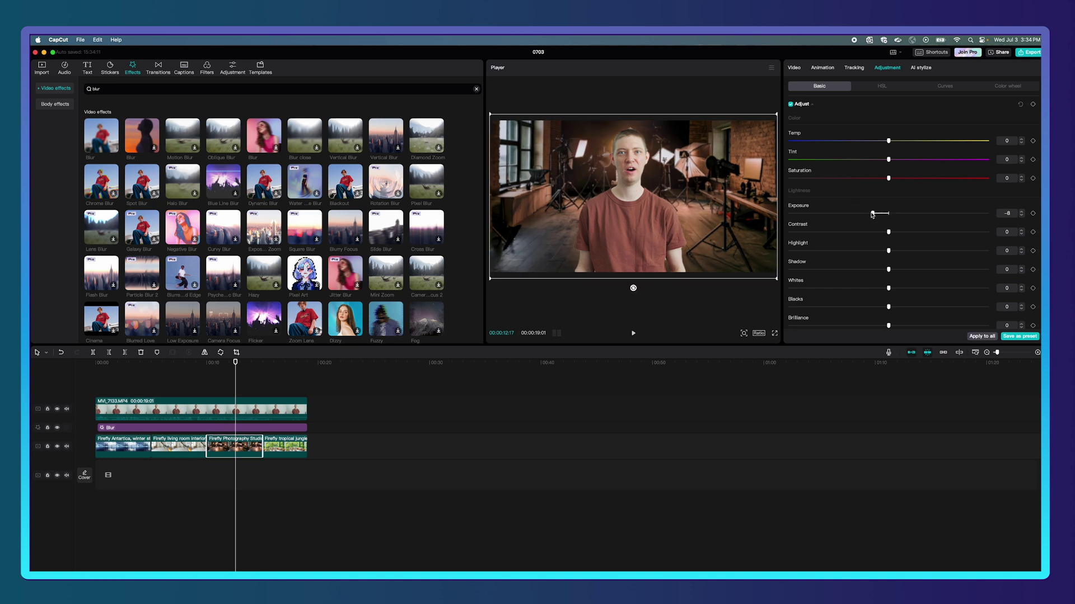
{"action": "left_click", "coordinate": [280, 364]}
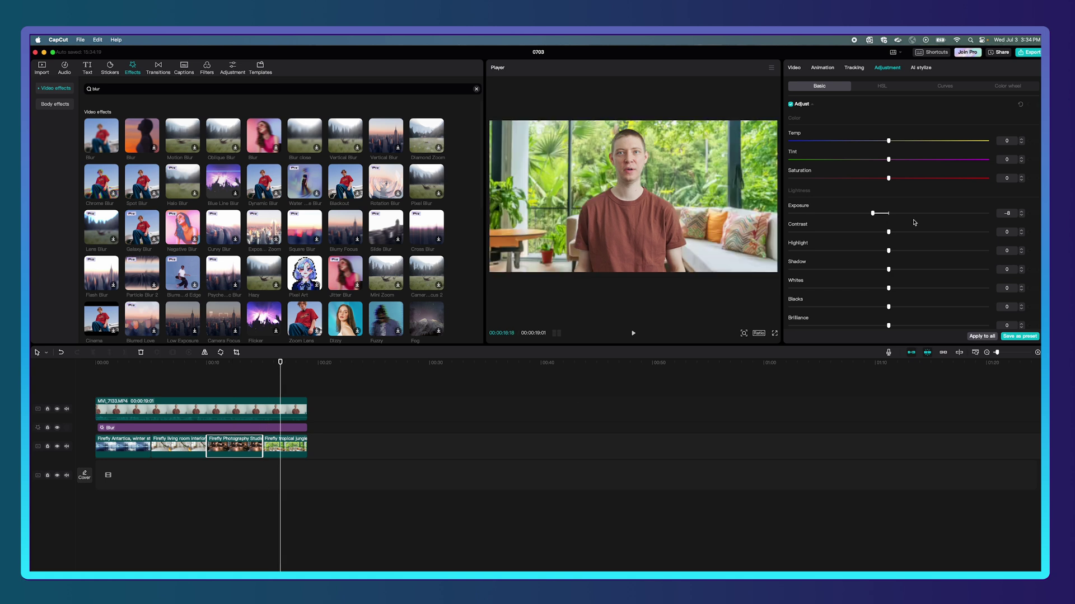
{"action": "left_click", "coordinate": [294, 451]}
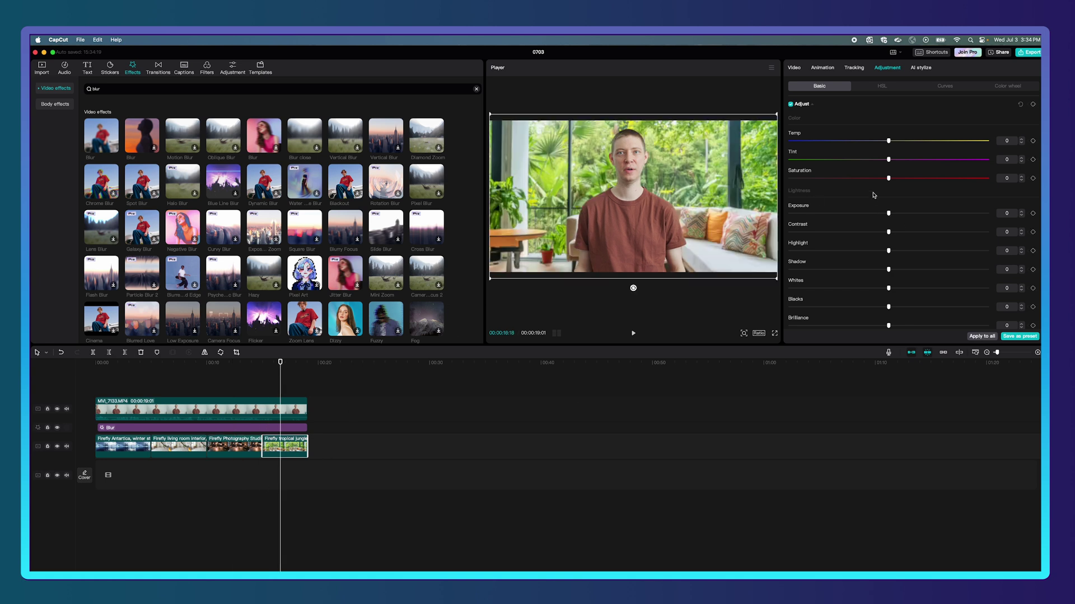
{"action": "left_click_drag", "start_coordinate": [888, 215], "coordinate": [872, 215]}
- Split the MVI_7133 speaker clip at each background boundary into four sections
{"action": "left_click", "coordinate": [112, 372]}
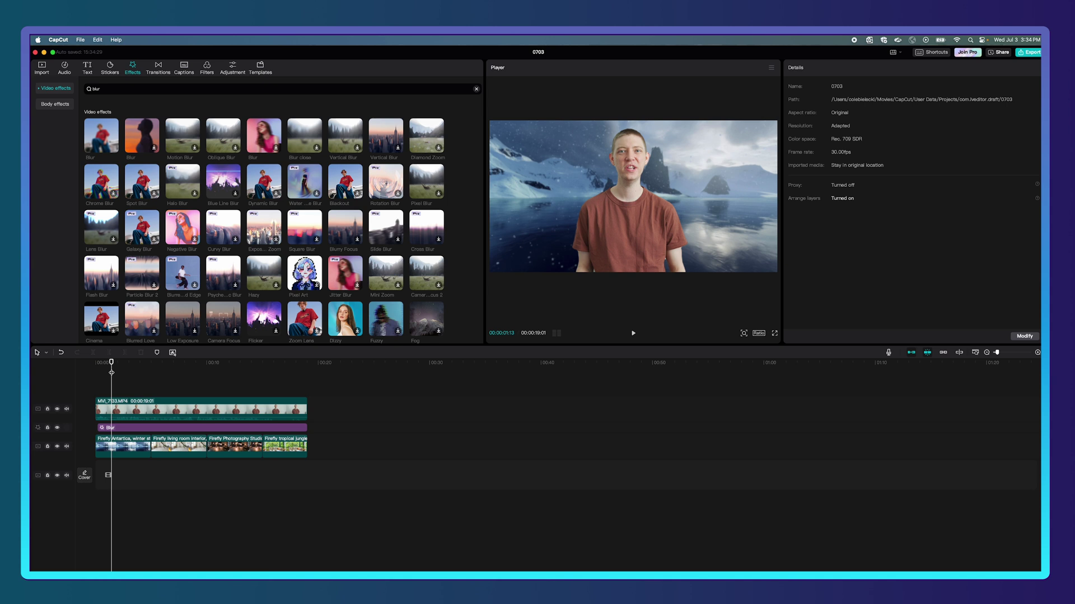
{"action": "left_click", "coordinate": [131, 407]}
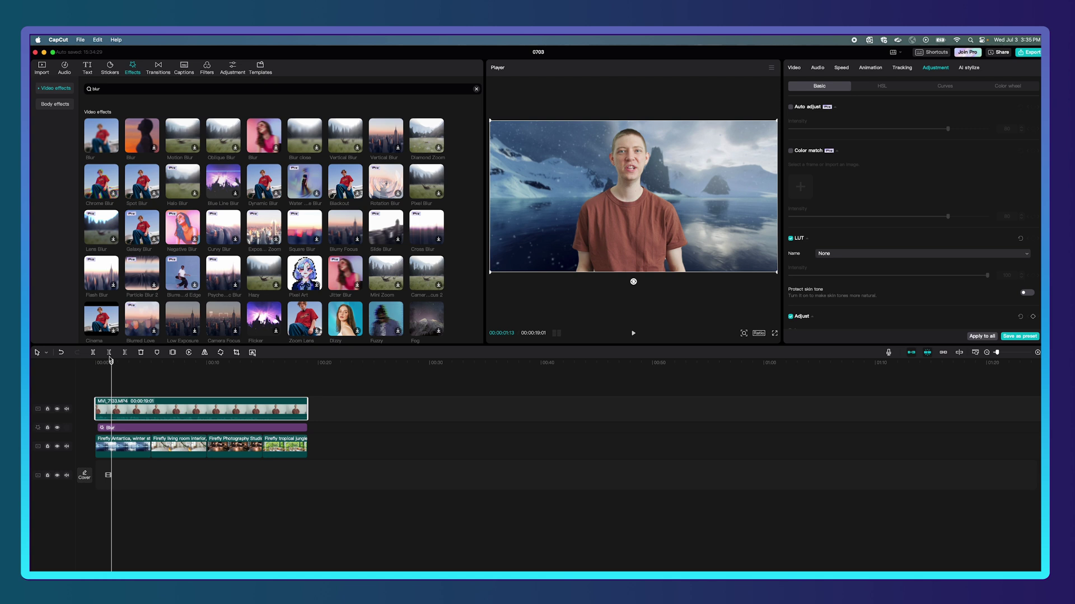
{"action": "left_click", "coordinate": [93, 352]}
{"action": "left_click", "coordinate": [197, 367]}
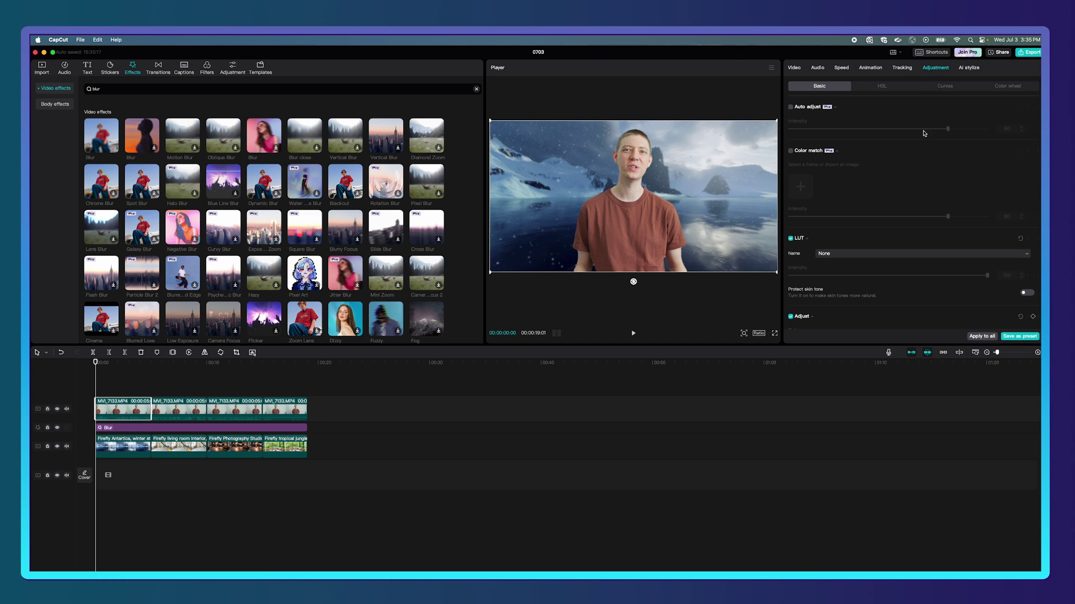
- Cool the first speaker section's temperature to -10
{"action": "scroll", "coordinate": [833, 179], "scroll_direction": "down", "scroll_amount": 5}
{"action": "scroll", "coordinate": [878, 209], "scroll_direction": "up", "scroll_amount": 5}
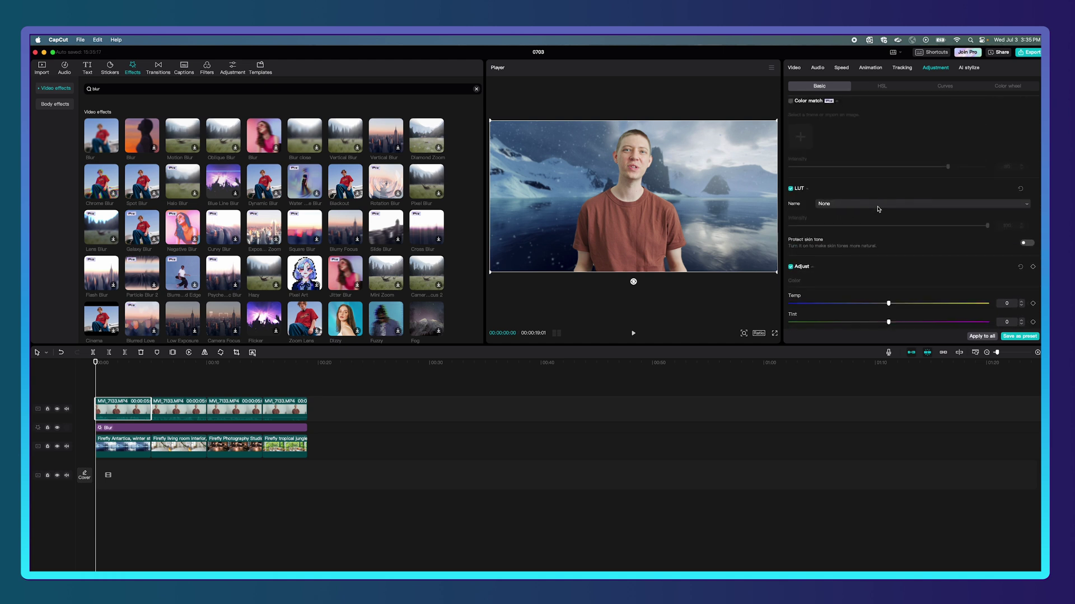
{"action": "scroll", "coordinate": [880, 224], "scroll_direction": "down", "scroll_amount": 1}
{"action": "mouse_move", "coordinate": [887, 292]}
{"action": "left_mouse_down"}
{"action": "mouse_move", "coordinate": [850, 292]}
{"action": "mouse_move", "coordinate": [869, 292]}
{"action": "left_mouse_up"}
- Raise the dark end of the Blue curve to give the speaker bluer shadows
{"action": "scroll", "coordinate": [951, 253], "scroll_direction": "down", "scroll_amount": 1}
{"action": "scroll", "coordinate": [951, 253], "scroll_direction": "down", "scroll_amount": 10}
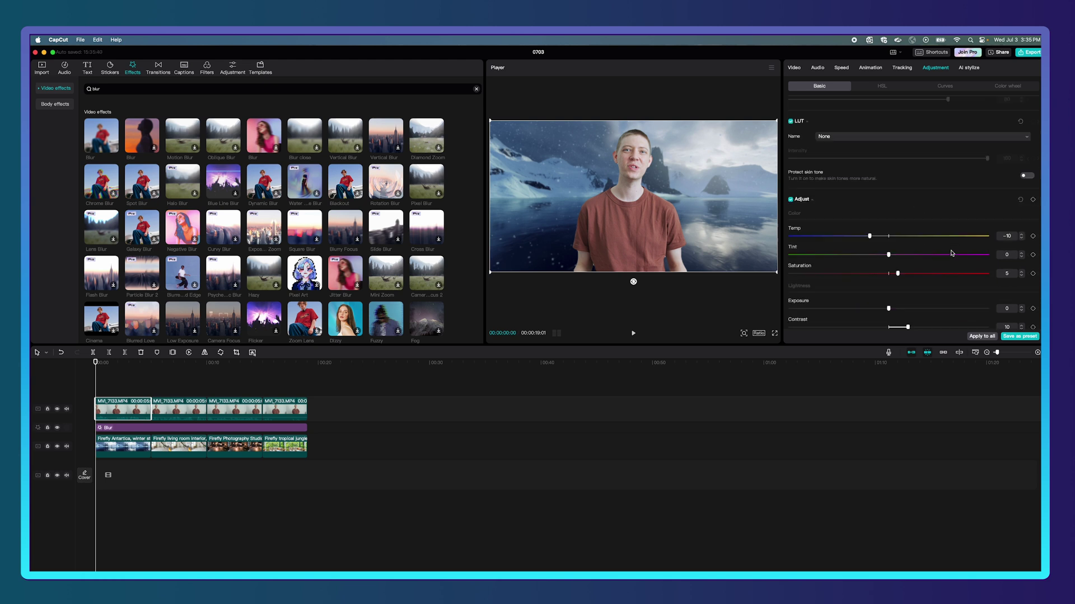
{"action": "left_click", "coordinate": [940, 86]}
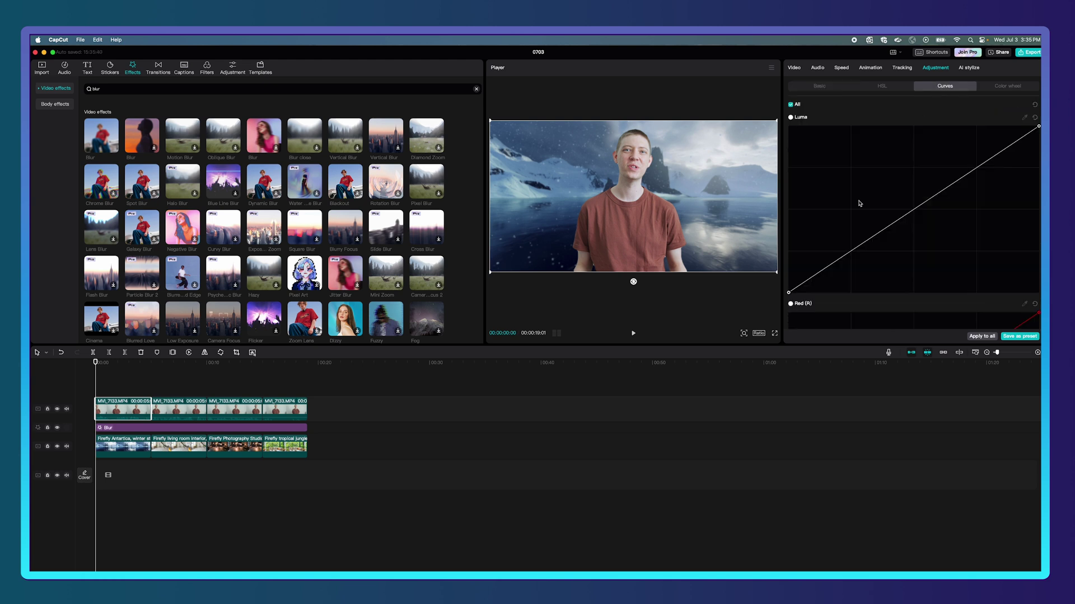
{"action": "scroll", "coordinate": [840, 235], "scroll_direction": "down", "scroll_amount": 8}
{"action": "left_click_drag", "start_coordinate": [789, 312], "coordinate": [782, 297]}
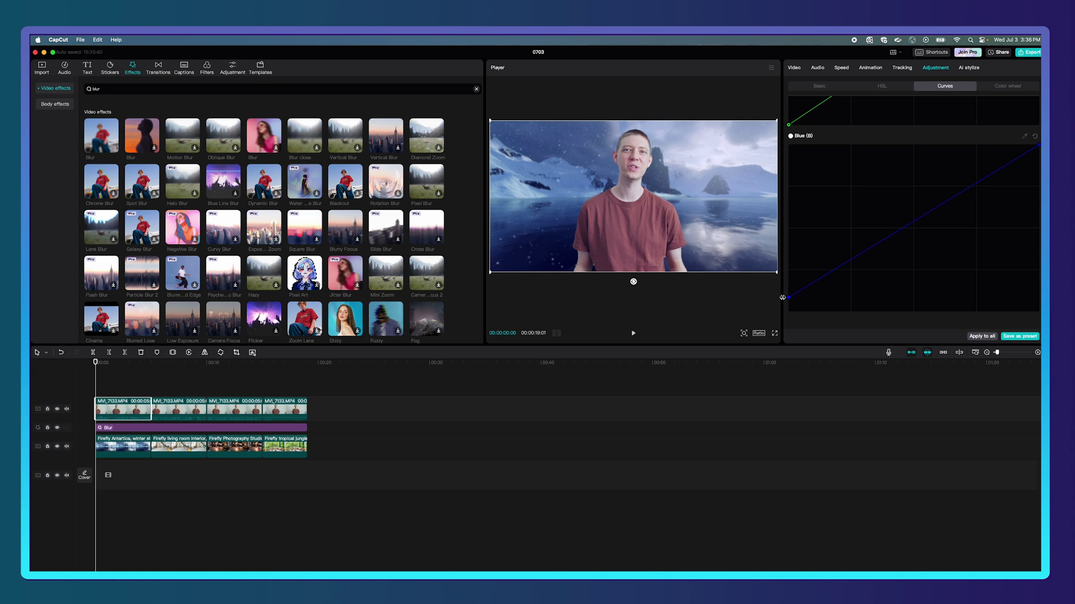
{"action": "left_click", "coordinate": [908, 229]}
{"action": "mouse_move", "coordinate": [788, 312]}
{"action": "left_mouse_down"}
{"action": "mouse_move", "coordinate": [787, 274]}
{"action": "mouse_move", "coordinate": [789, 320]}
{"action": "mouse_move", "coordinate": [846, 321]}
{"action": "mouse_move", "coordinate": [779, 327]}
{"action": "mouse_move", "coordinate": [784, 299]}
{"action": "left_mouse_up"}
- Compare the curve adjustment on and off, then preview the result full screen
{"action": "scroll", "coordinate": [881, 167], "scroll_direction": "up", "scroll_amount": 3}
{"action": "scroll", "coordinate": [882, 167], "scroll_direction": "up", "scroll_amount": 5}
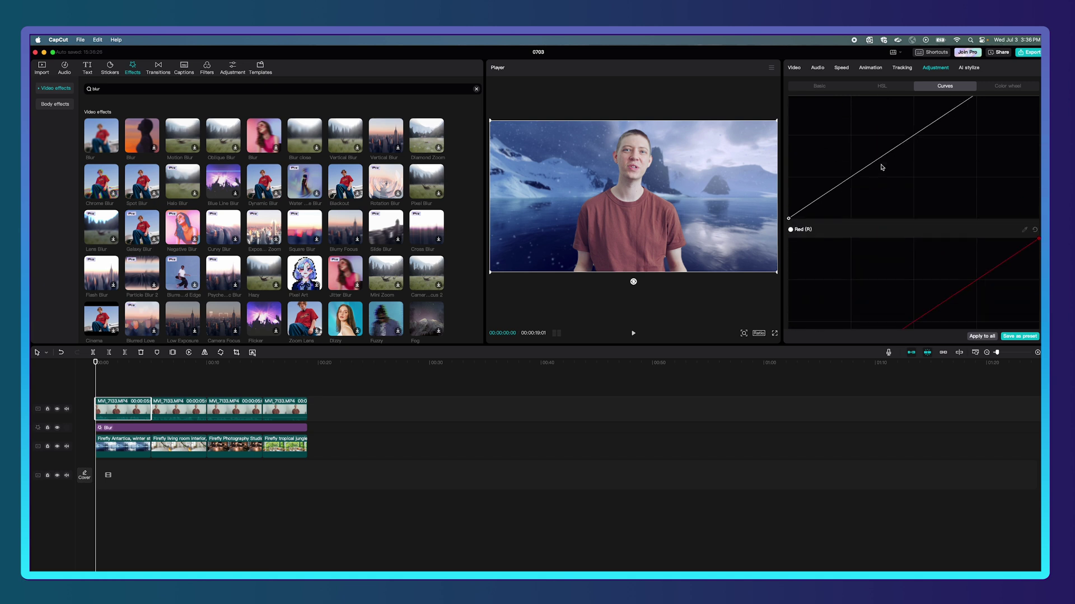
{"action": "left_click", "coordinate": [791, 105]}
{"action": "left_click", "coordinate": [792, 105]}
{"action": "left_click", "coordinate": [792, 105]}
{"action": "left_click", "coordinate": [792, 105]}
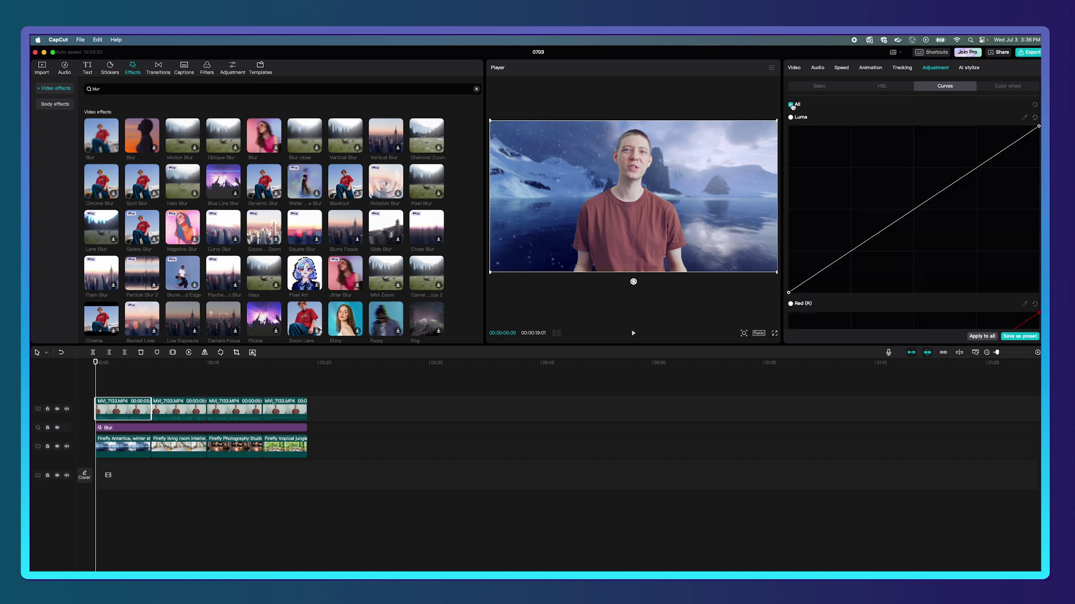
{"action": "left_click", "coordinate": [774, 334]}
{"action": "key", "text": "space"}
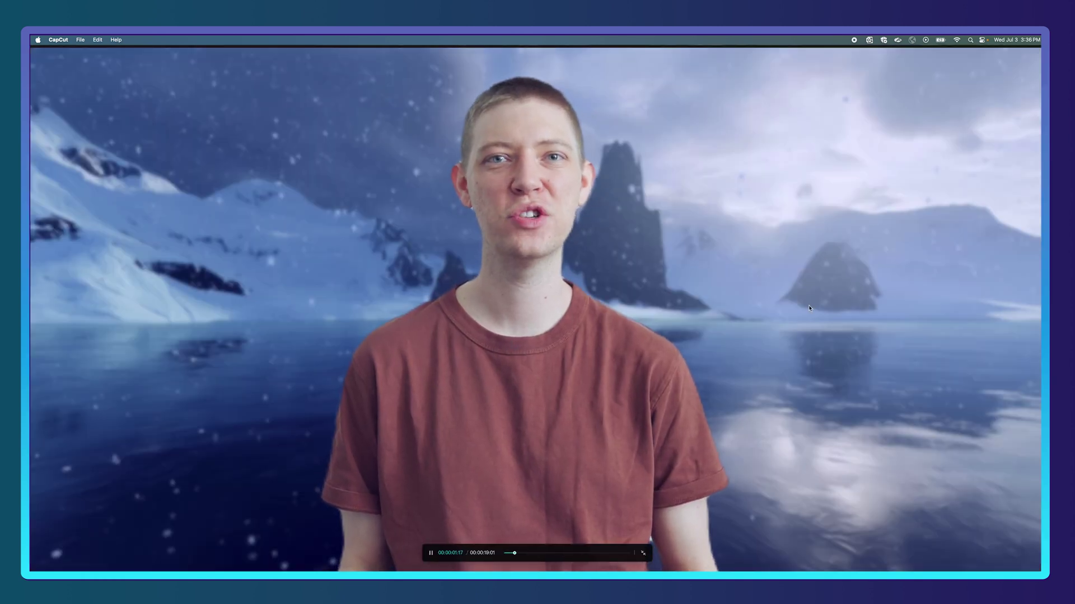
{"action": "key", "text": "Escape"}
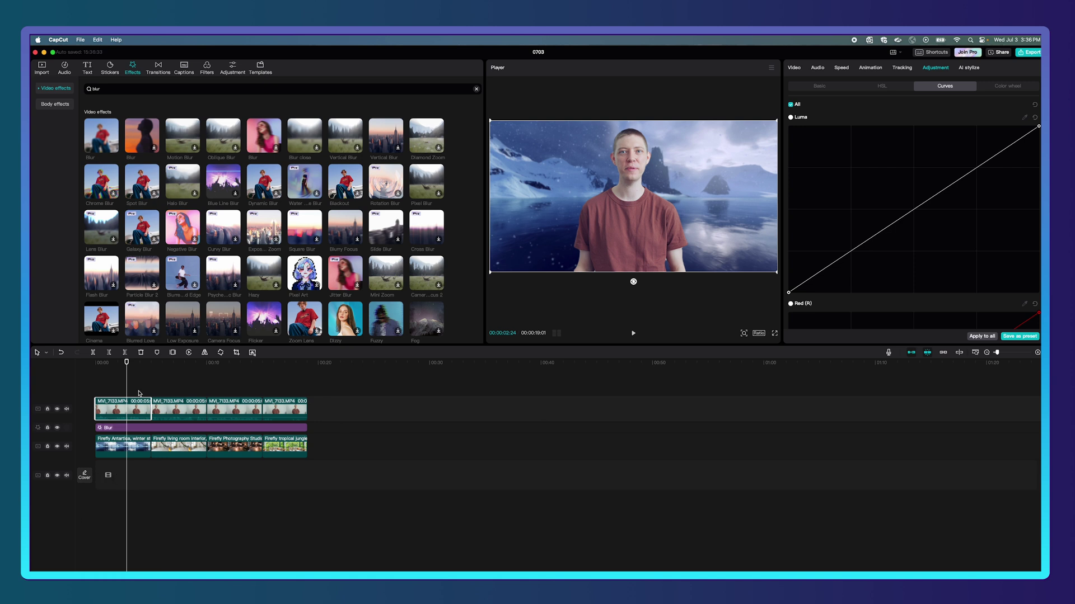
- Select the second MVI_7133 speaker clip and add two points to its Luma curve
{"action": "left_click", "coordinate": [173, 365]}
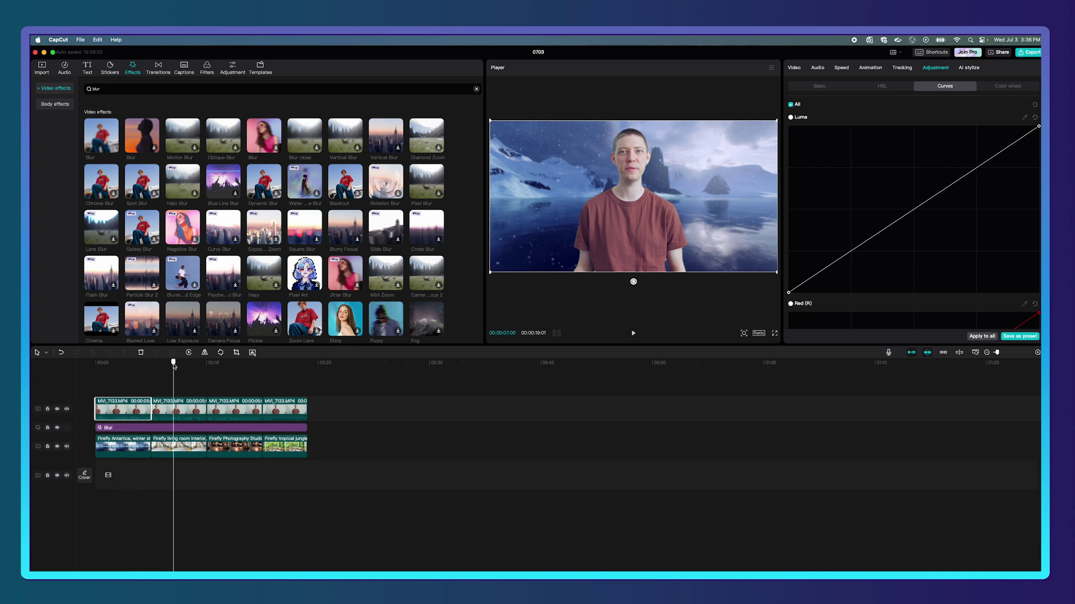
{"action": "left_click", "coordinate": [185, 415]}
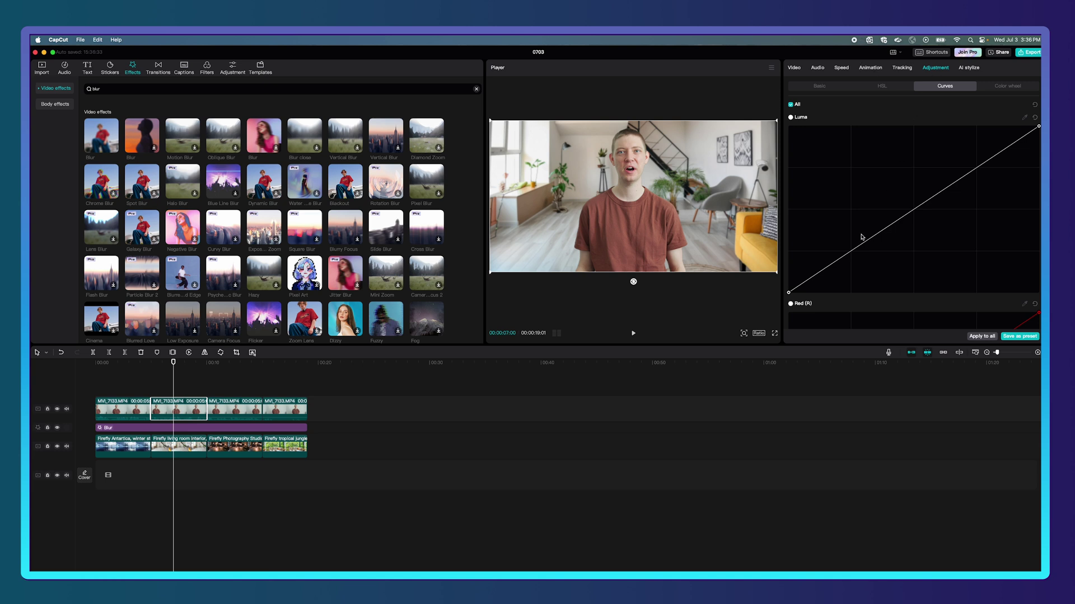
{"action": "left_click", "coordinate": [840, 259]}
{"action": "left_click", "coordinate": [945, 187]}
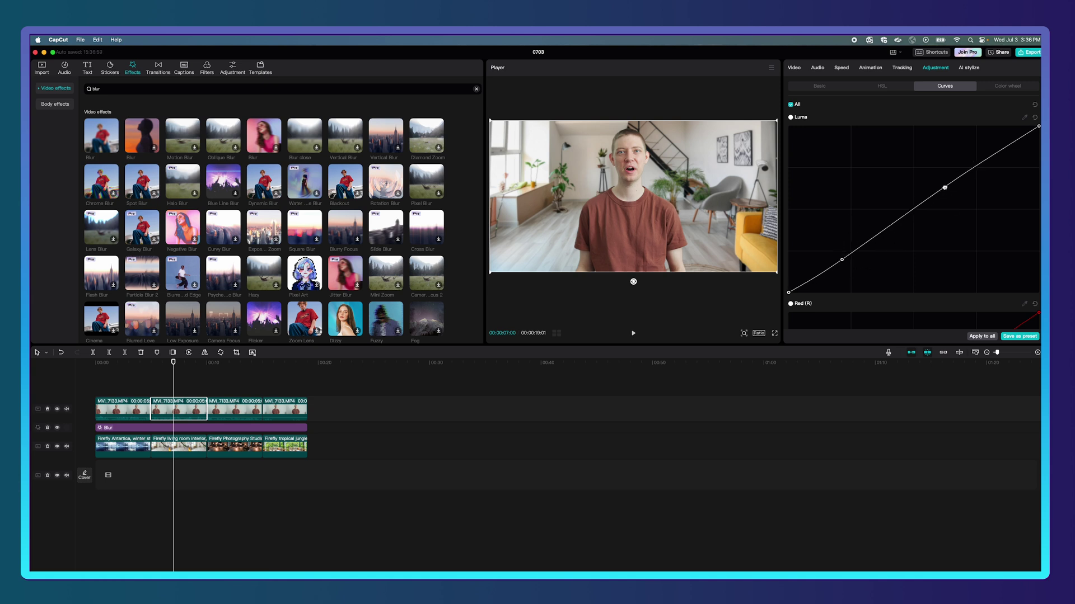
- In Basic adjustments set Exposure 3, Contrast 0, Highlight 8 and Temp 4
{"action": "left_click", "coordinate": [820, 87]}
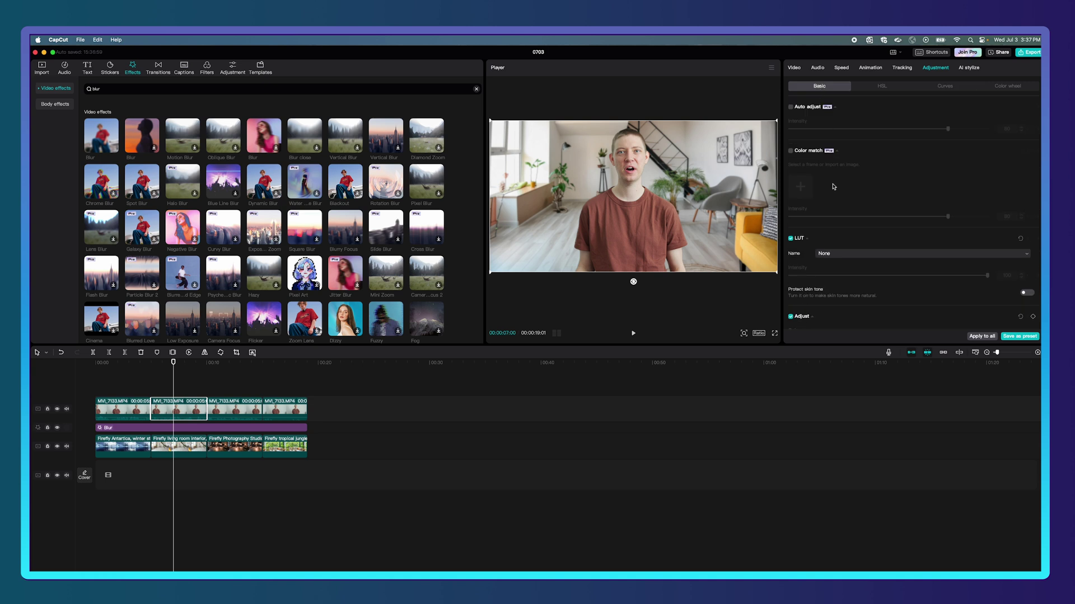
{"action": "scroll", "coordinate": [833, 186], "scroll_direction": "down", "scroll_amount": 10}
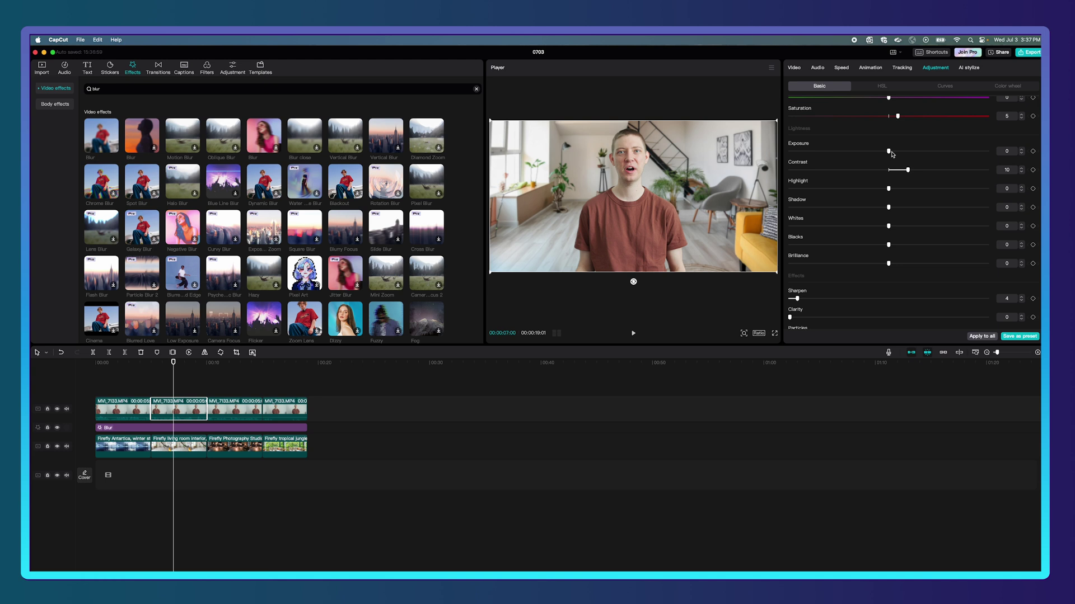
{"action": "left_click_drag", "start_coordinate": [889, 152], "coordinate": [894, 152]}
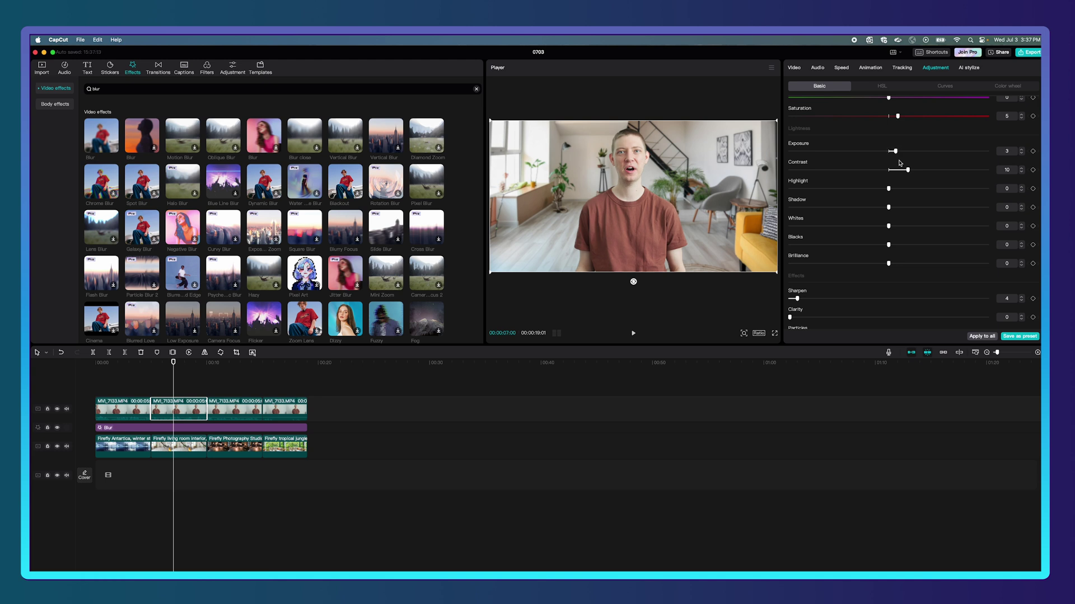
{"action": "left_click_drag", "start_coordinate": [908, 170], "coordinate": [898, 171]}
{"action": "left_click_drag", "start_coordinate": [898, 170], "coordinate": [889, 170]}
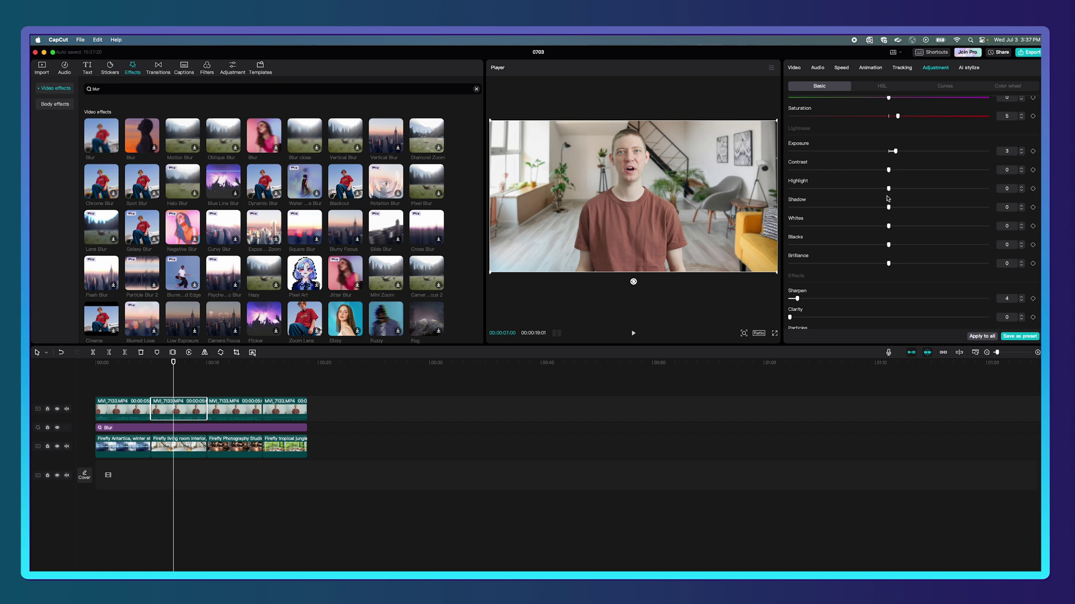
{"action": "left_click_drag", "start_coordinate": [889, 189], "coordinate": [903, 190]}
{"action": "scroll", "coordinate": [895, 142], "scroll_direction": "up", "scroll_amount": 5}
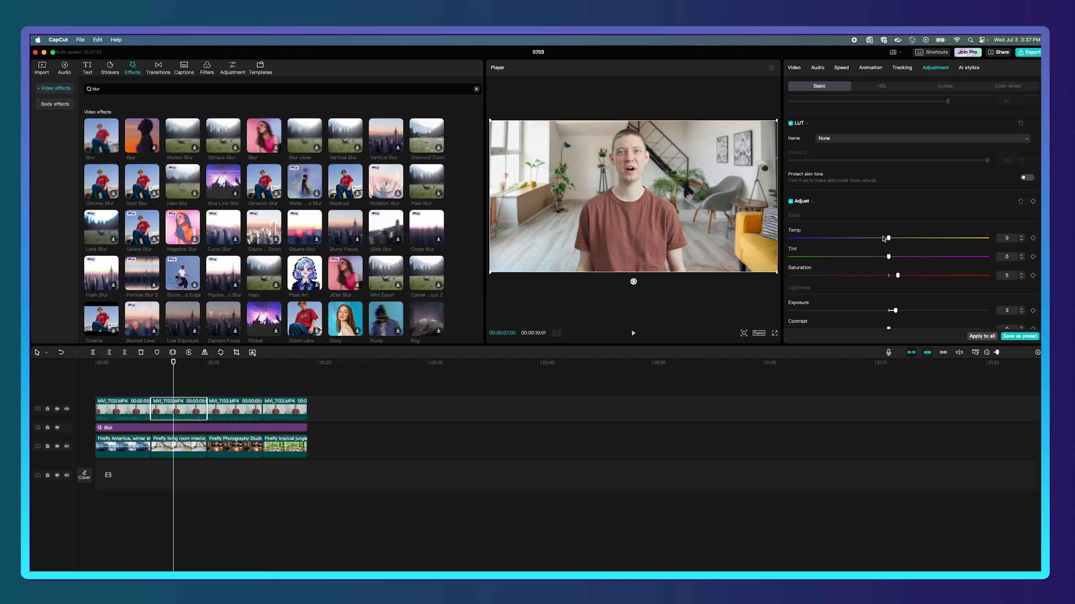
{"action": "left_click_drag", "start_coordinate": [888, 239], "coordinate": [896, 239]}
- Play the living-room section full screen from 00:00:05:22
{"action": "left_click", "coordinate": [160, 363]}
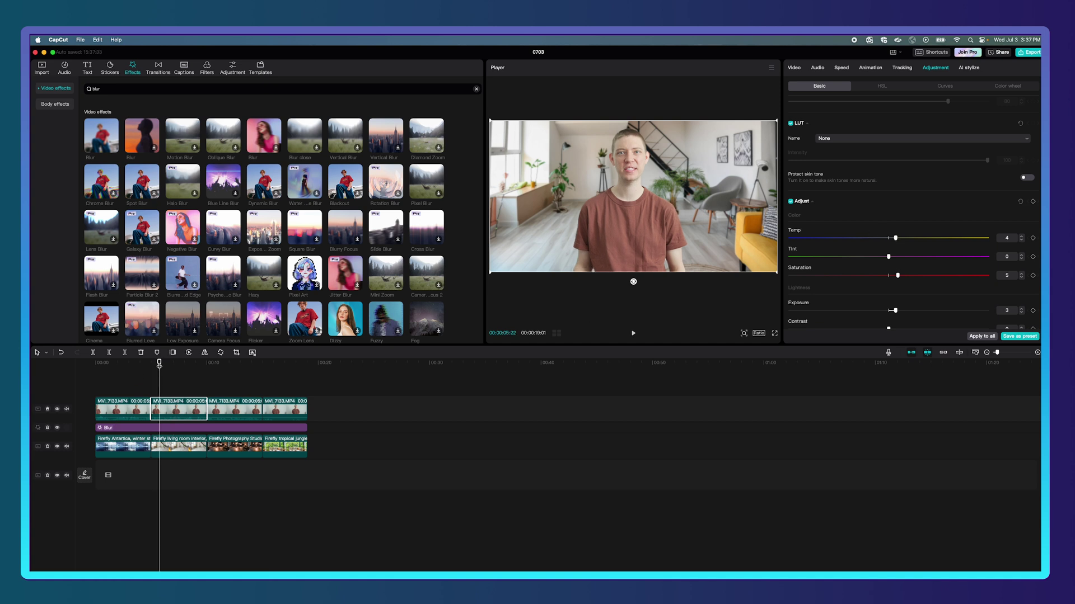
{"action": "left_click", "coordinate": [775, 334]}
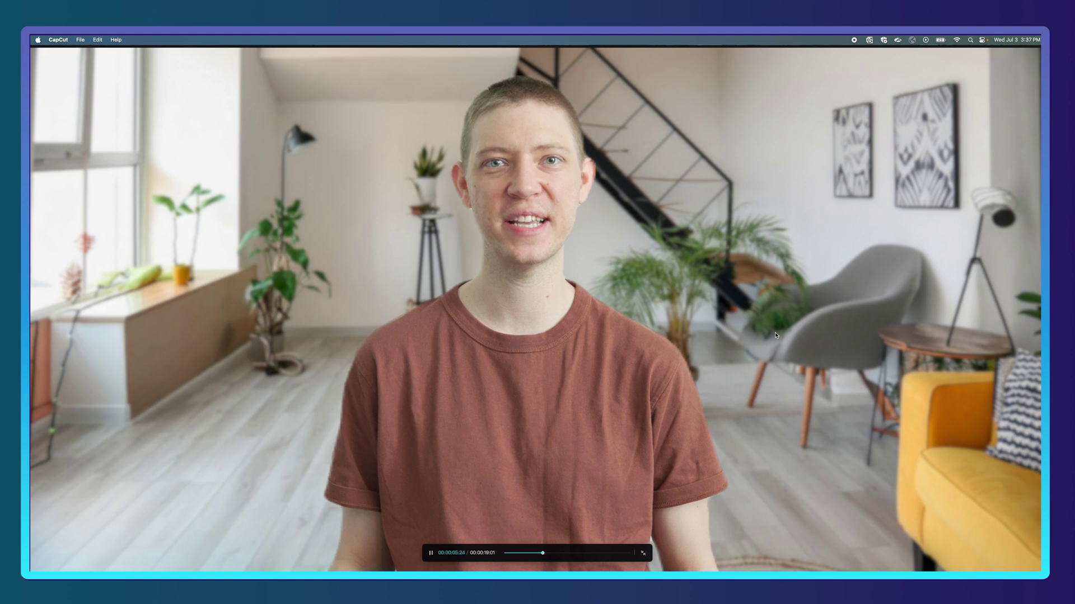
{"action": "key", "text": "space"}
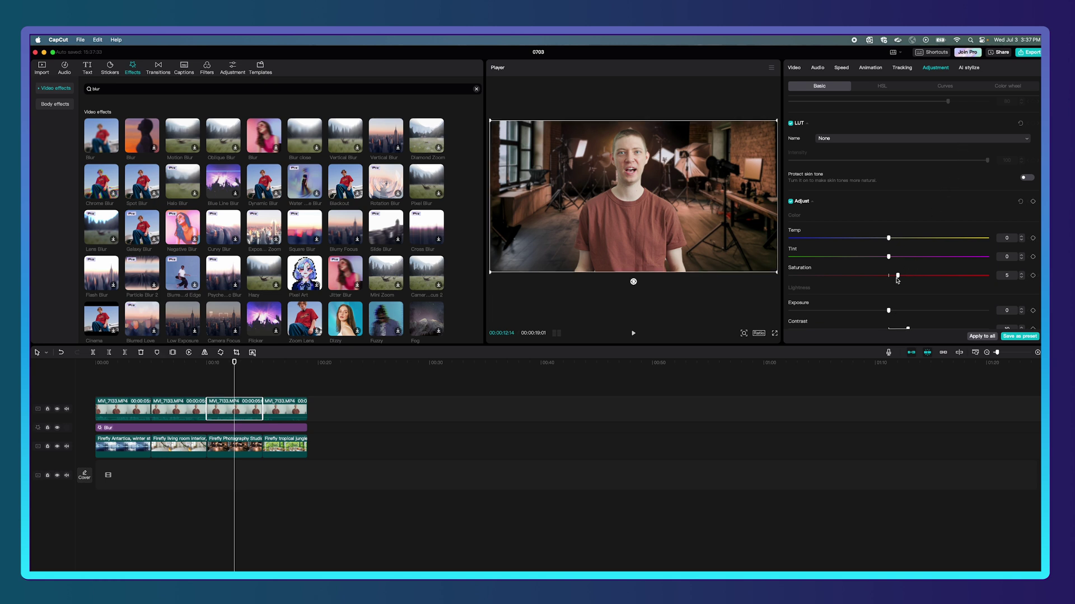
- Grade the third speaker clip with Saturation 0, Exposure -3 and Contrast 17
{"action": "left_click_drag", "start_coordinate": [898, 276], "coordinate": [889, 276]}
{"action": "left_click_drag", "start_coordinate": [888, 311], "coordinate": [880, 313]}
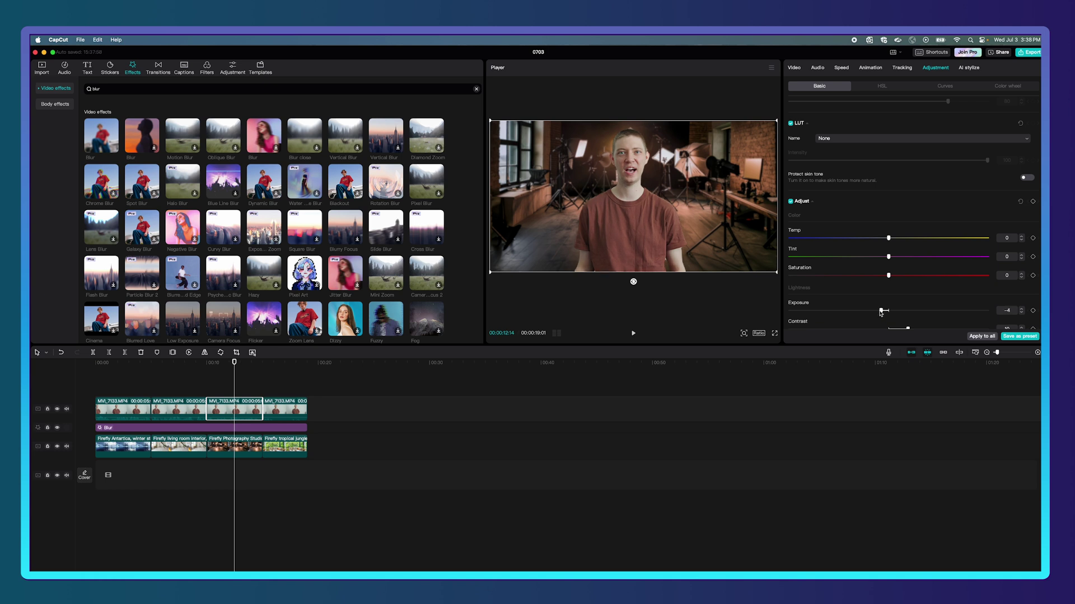
{"action": "scroll", "coordinate": [881, 312], "scroll_direction": "down", "scroll_amount": 1}
{"action": "left_click_drag", "start_coordinate": [908, 323], "coordinate": [922, 324]}
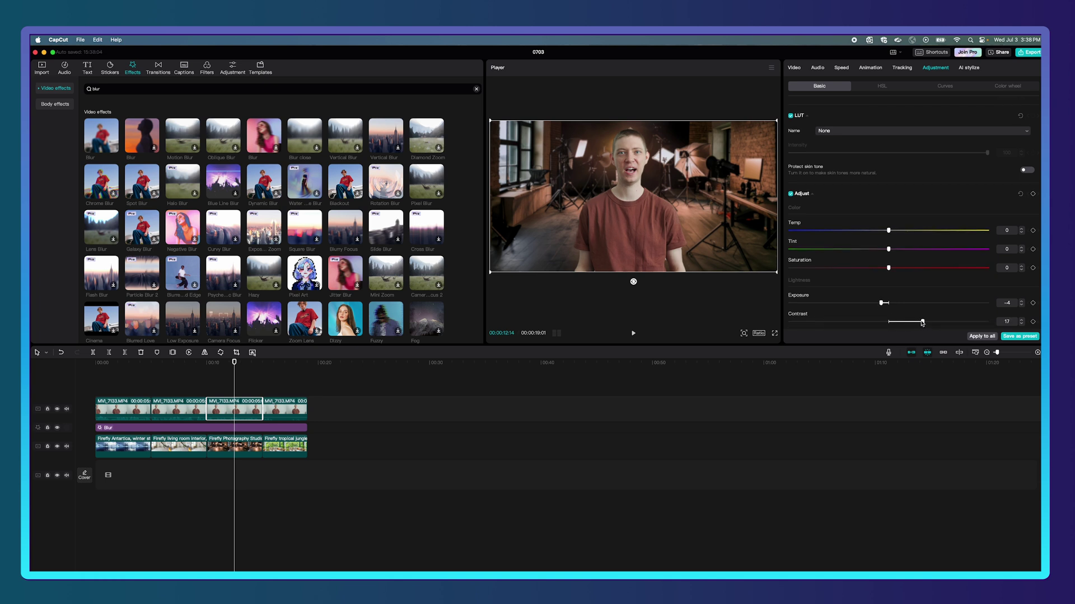
- Set the Firefly Photography Studio background clip's Exposure to -3
{"action": "left_click", "coordinate": [239, 448]}
{"action": "left_click_drag", "start_coordinate": [871, 302], "coordinate": [882, 304]}
{"action": "left_click", "coordinate": [882, 304]}
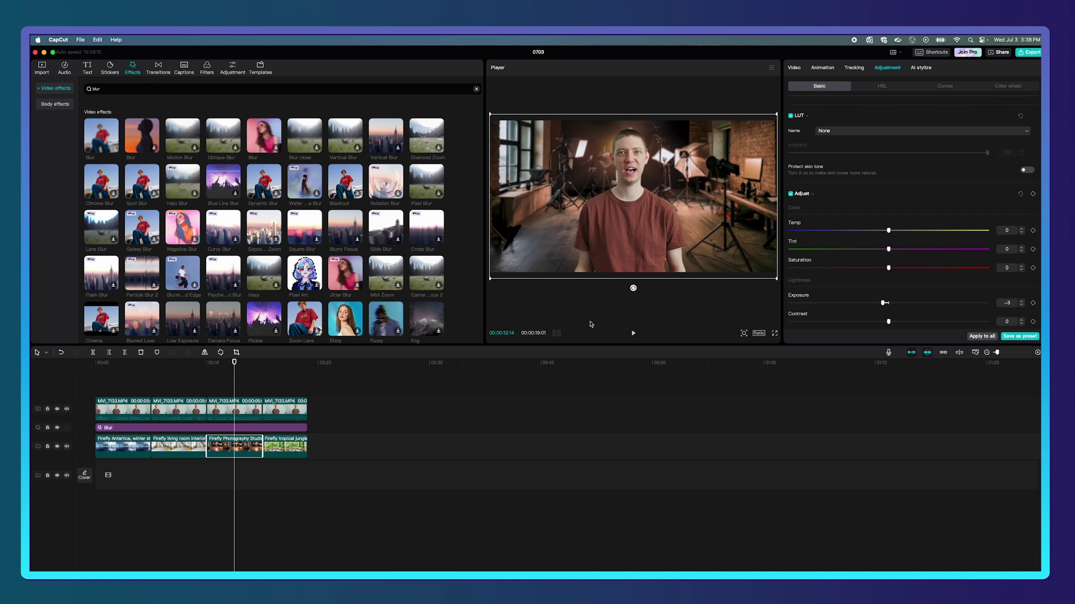
- Preview the studio section full screen from 00:00:11:04, then select the fourth speaker clip
{"action": "left_click", "coordinate": [227, 402]}
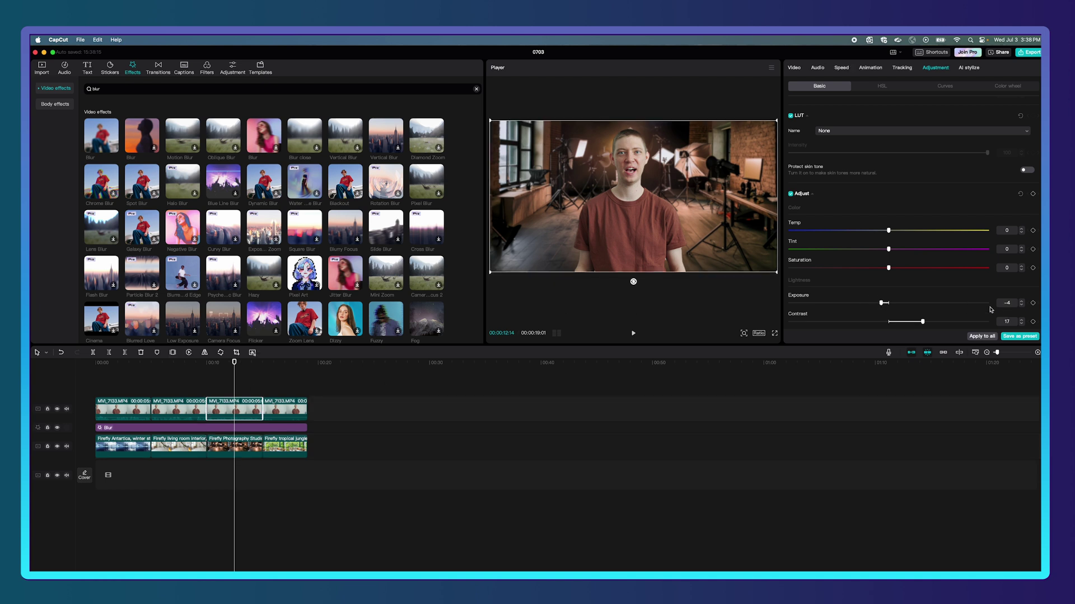
{"action": "left_click", "coordinate": [219, 364]}
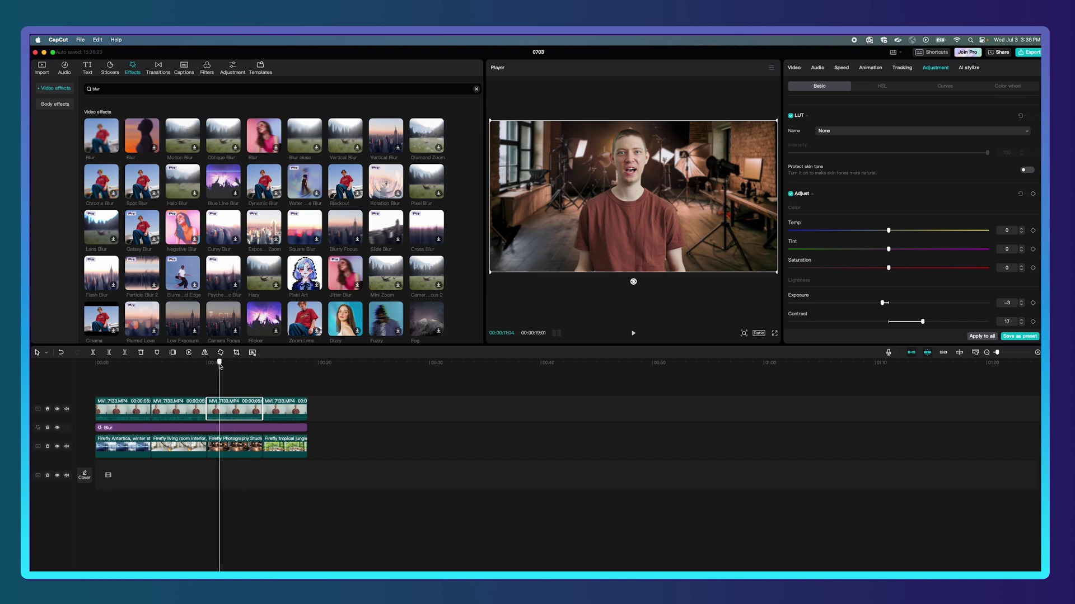
{"action": "left_click", "coordinate": [775, 334]}
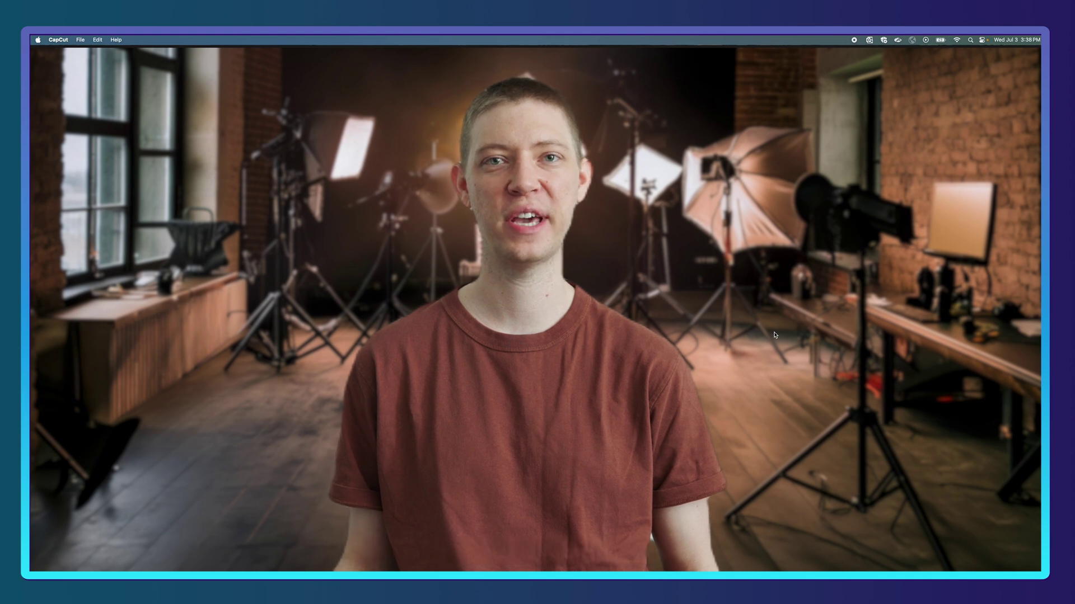
{"action": "key", "text": "space"}
{"action": "left_click", "coordinate": [643, 553]}
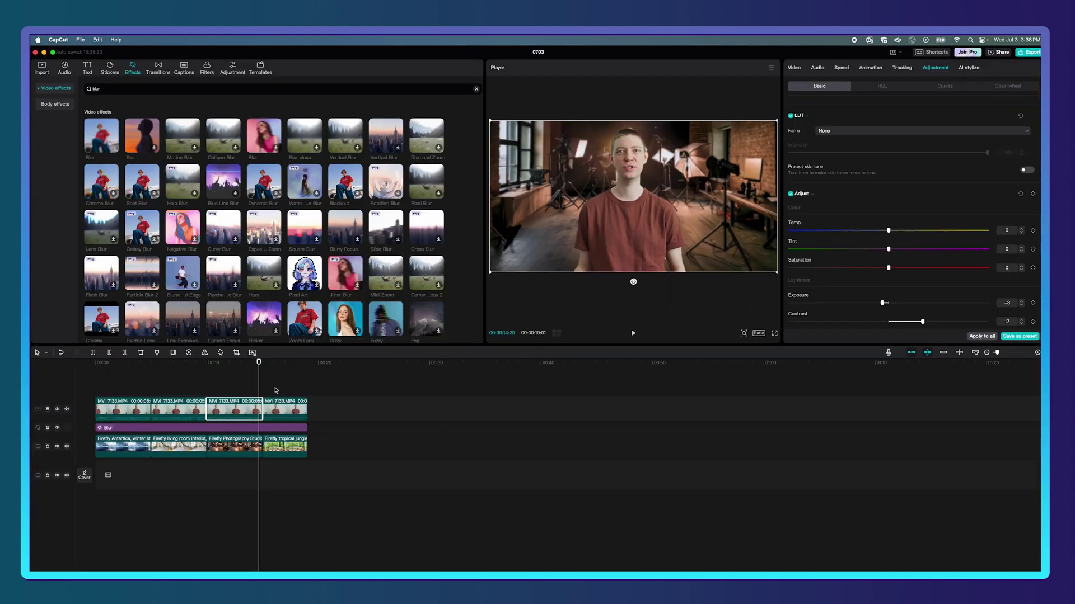
{"action": "left_click", "coordinate": [279, 369]}
{"action": "left_click", "coordinate": [302, 402]}
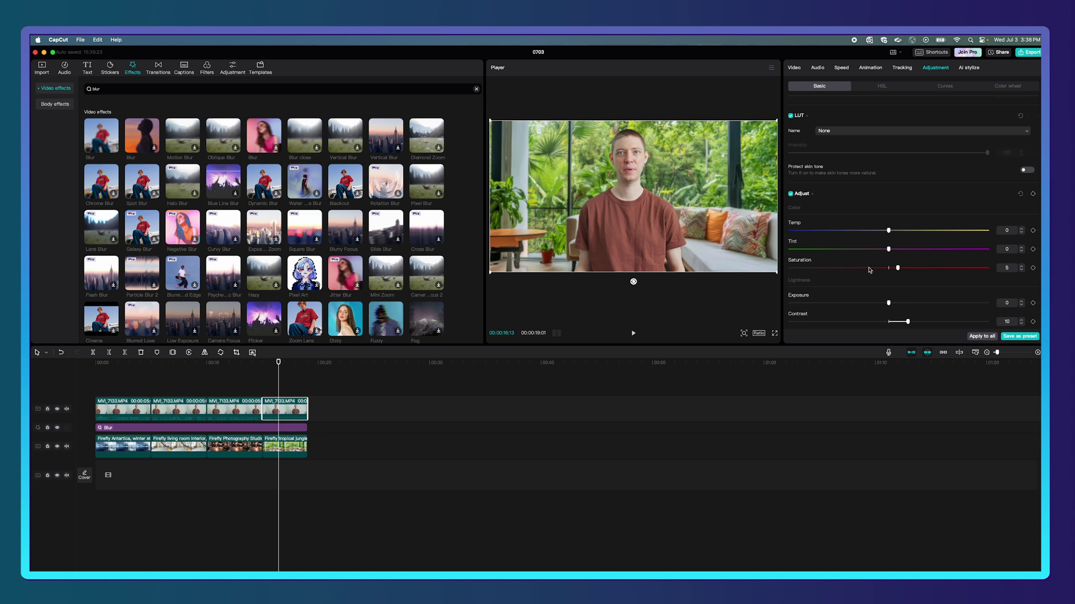
- Grade the jungle speaker clip with Saturation 11, Temp 5, Tint -4 and Contrast 5
{"action": "left_click_drag", "start_coordinate": [900, 269], "coordinate": [910, 270]}
{"action": "left_click_drag", "start_coordinate": [889, 231], "coordinate": [899, 231]}
{"action": "left_click_drag", "start_coordinate": [889, 250], "coordinate": [881, 250]}
{"action": "scroll", "coordinate": [890, 316], "scroll_direction": "down", "scroll_amount": 1}
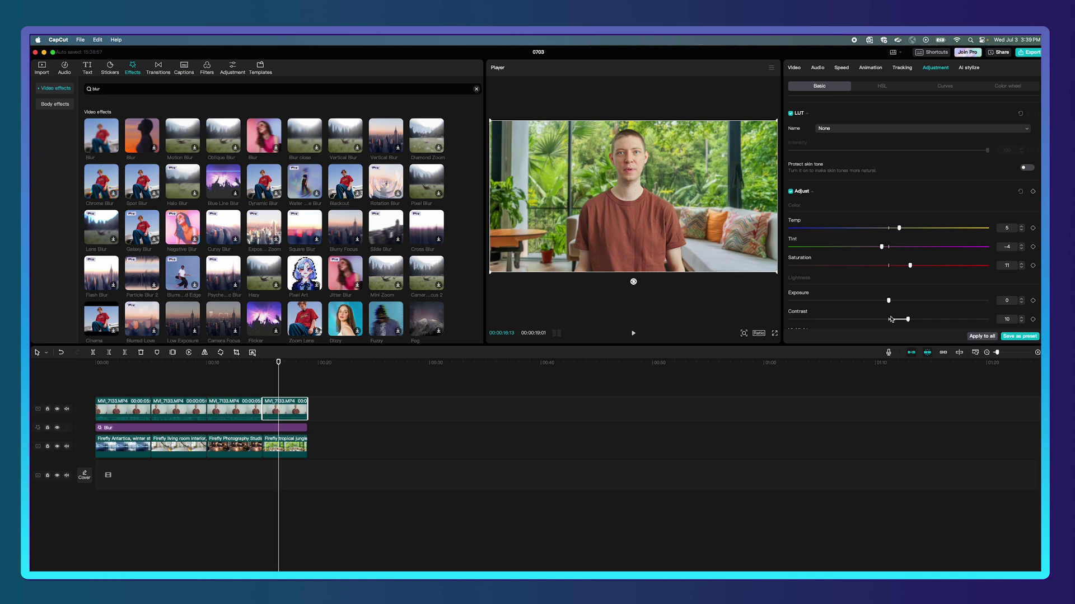
{"action": "left_click_drag", "start_coordinate": [907, 320], "coordinate": [899, 322]}
{"action": "left_click", "coordinate": [273, 363]}
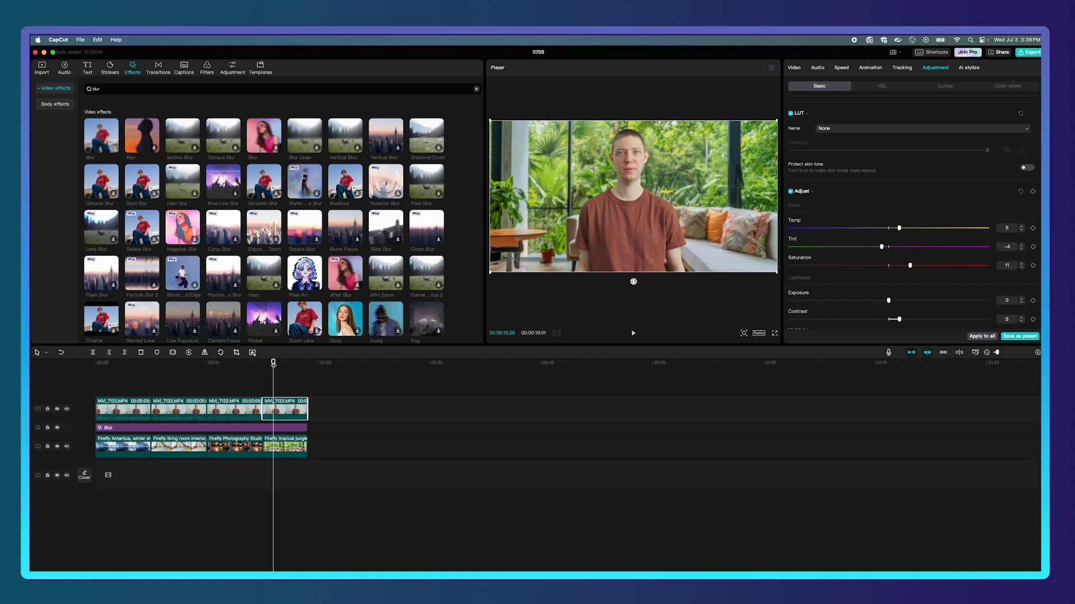
{"action": "left_click", "coordinate": [120, 363]}
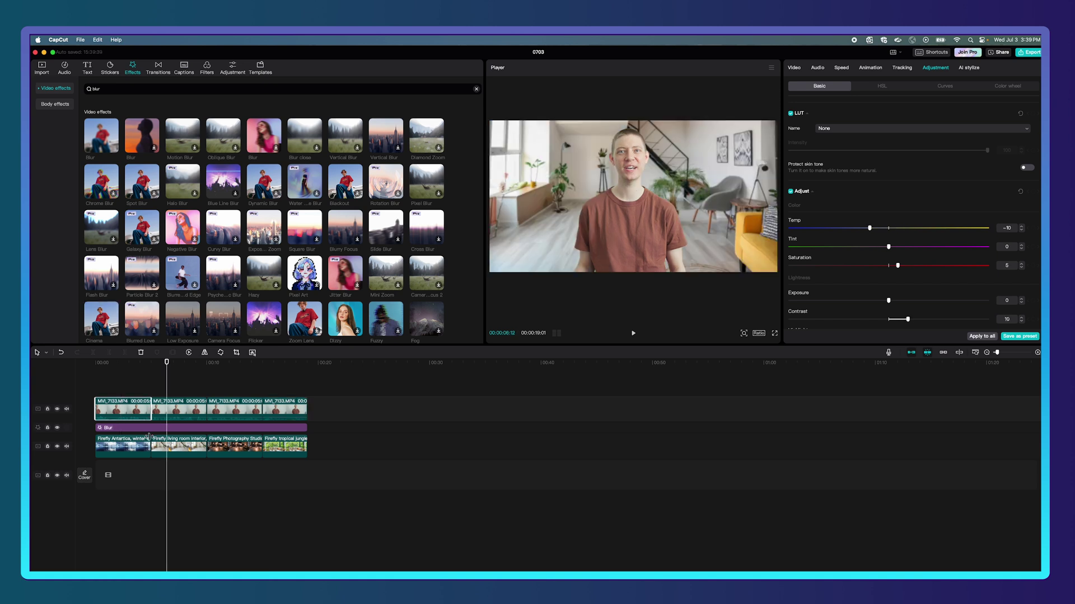
- Search transitions for 'pull' and drop Pull In onto the three background-track cuts
{"action": "left_click", "coordinate": [147, 442]}
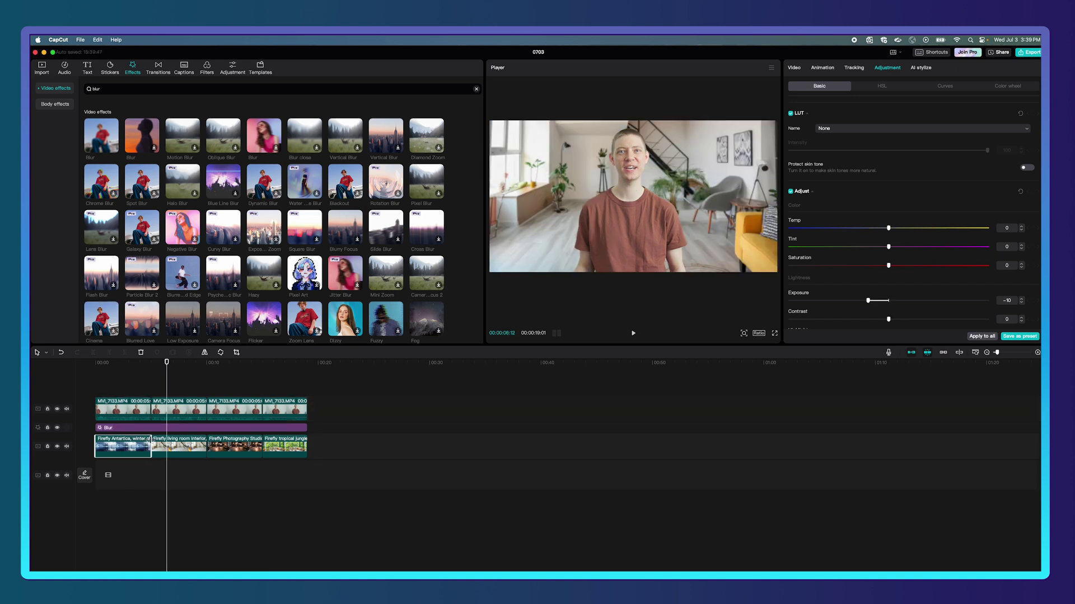
{"action": "left_click", "coordinate": [159, 68]}
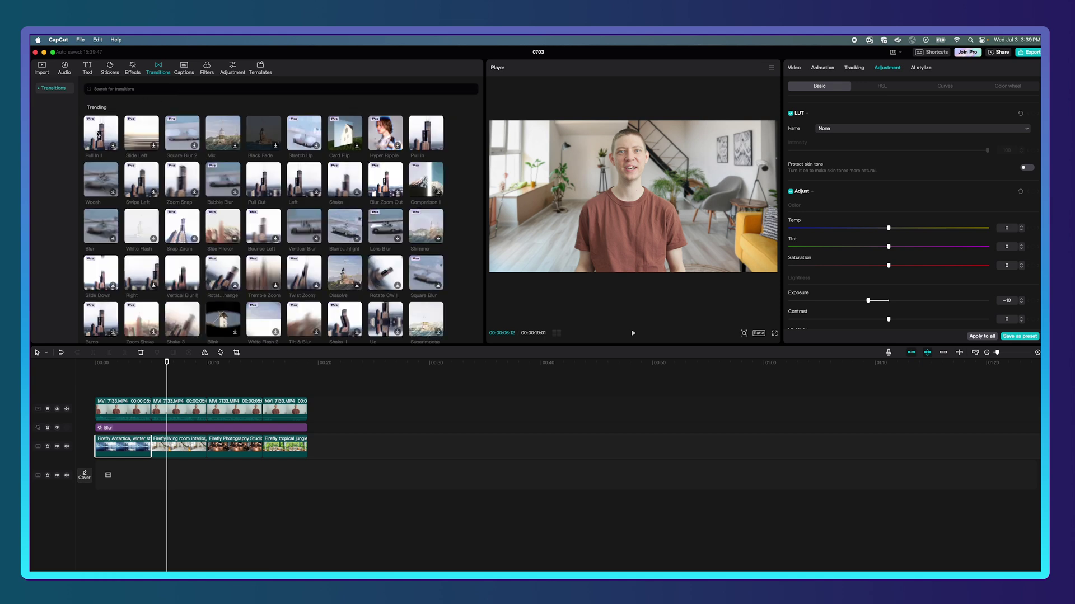
{"action": "left_click", "coordinate": [144, 89]}
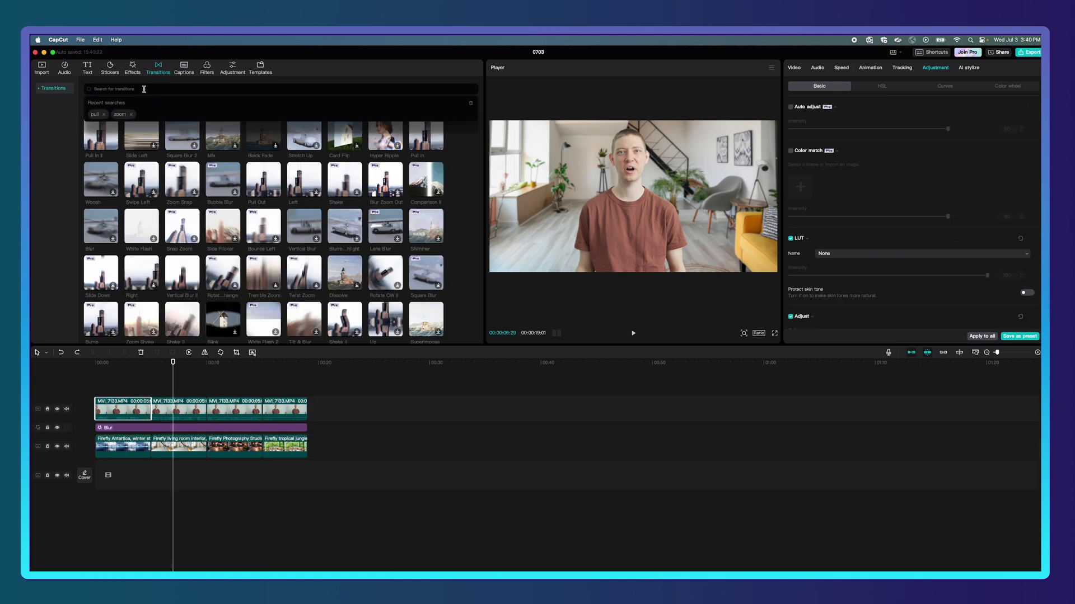
{"action": "left_click", "coordinate": [94, 114]}
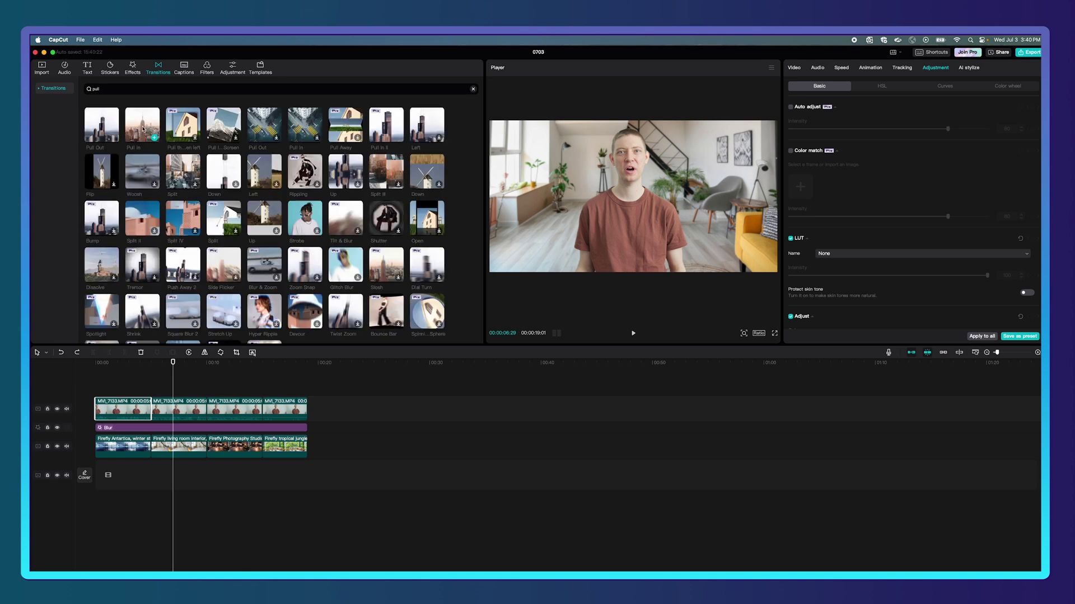
{"action": "left_click_drag", "start_coordinate": [142, 129], "coordinate": [150, 448]}
{"action": "left_click_drag", "start_coordinate": [143, 130], "coordinate": [207, 448]}
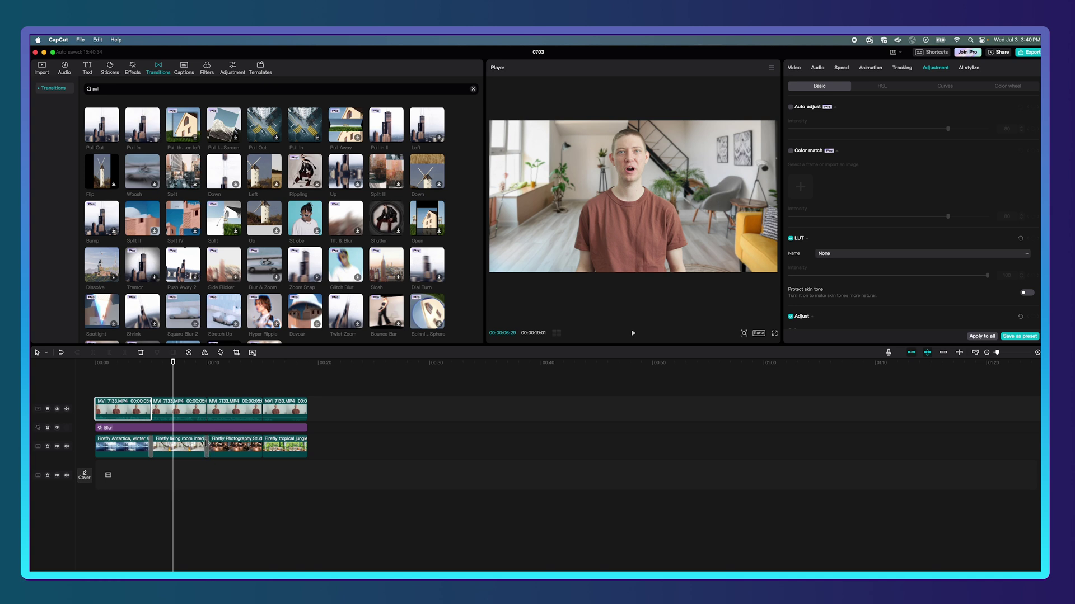
{"action": "mouse_move", "coordinate": [138, 119]}
{"action": "left_mouse_down"}
{"action": "mouse_move", "coordinate": [259, 381]}
{"action": "mouse_move", "coordinate": [262, 448]}
{"action": "left_mouse_up"}
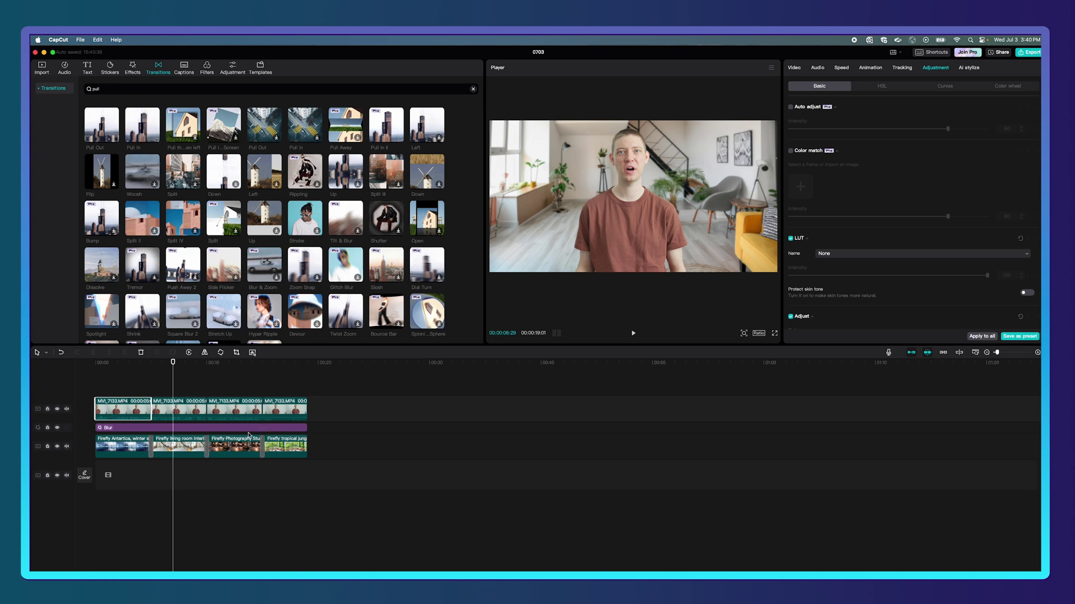